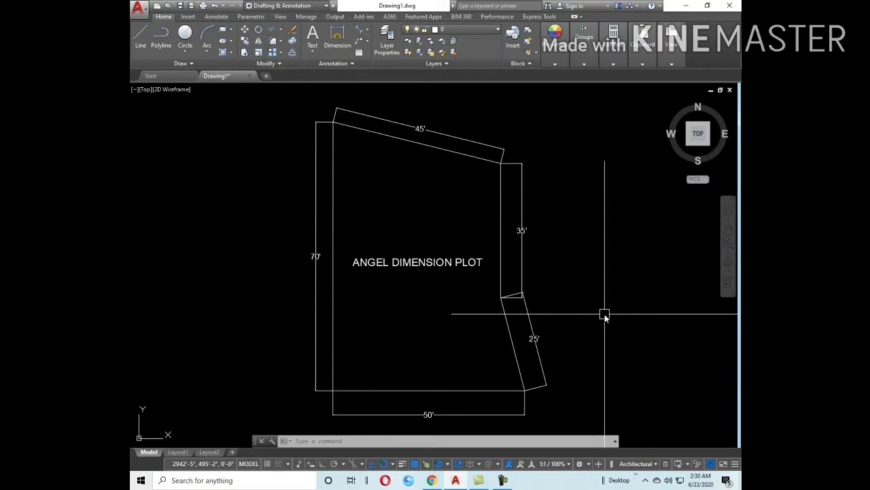
- Right of the reference plot, start a line and draw the 50' bottom side with Ortho on
{"action": "middle_click_drag", "start_coordinate": [453, 320], "coordinate": [504, 297]}
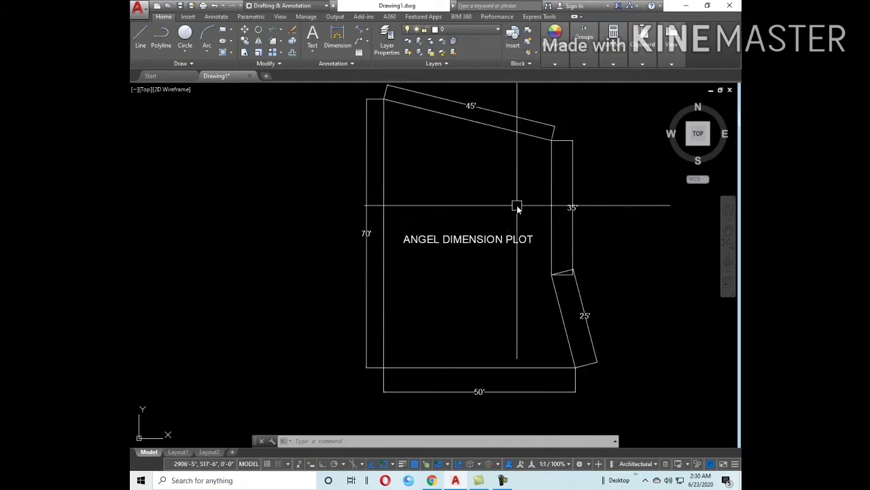
{"action": "scroll", "coordinate": [483, 219], "scroll_direction": "down", "scroll_amount": 2}
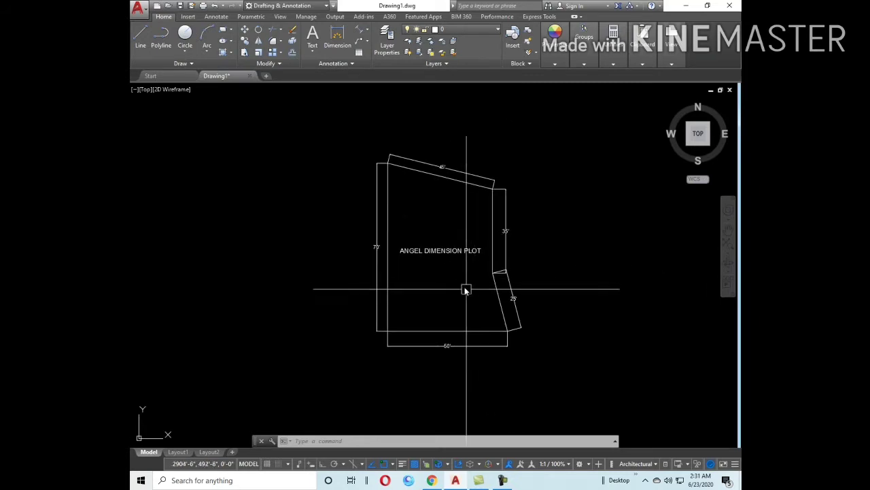
{"action": "scroll", "coordinate": [463, 285], "scroll_direction": "up", "scroll_amount": 2}
{"action": "scroll", "coordinate": [464, 284], "scroll_direction": "down", "scroll_amount": 2}
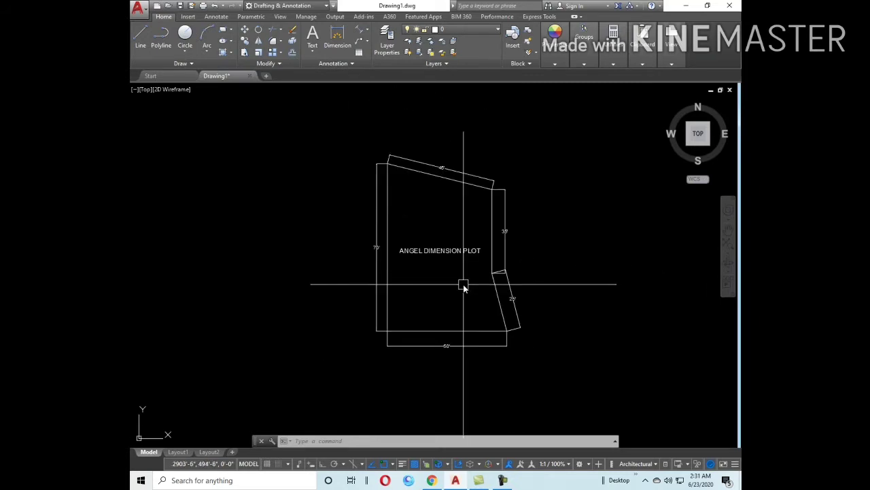
{"action": "middle_click_drag", "start_coordinate": [471, 288], "coordinate": [388, 283]}
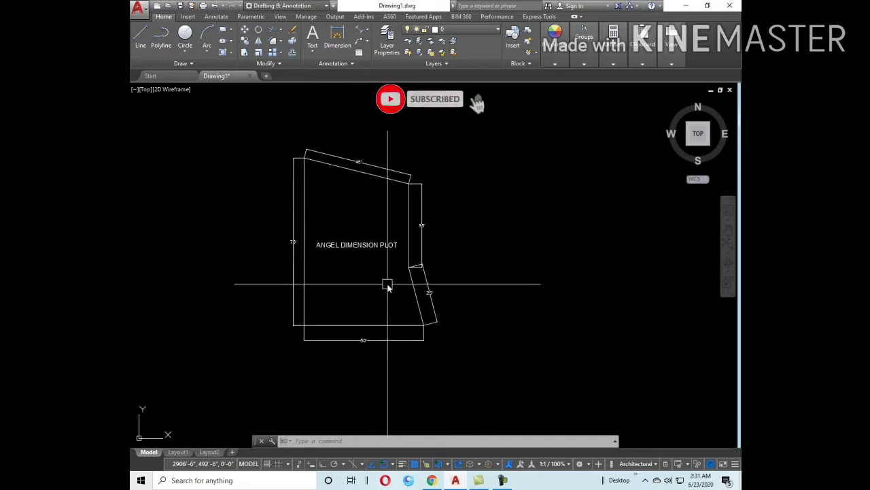
{"action": "scroll", "coordinate": [388, 287], "scroll_direction": "up", "scroll_amount": 2}
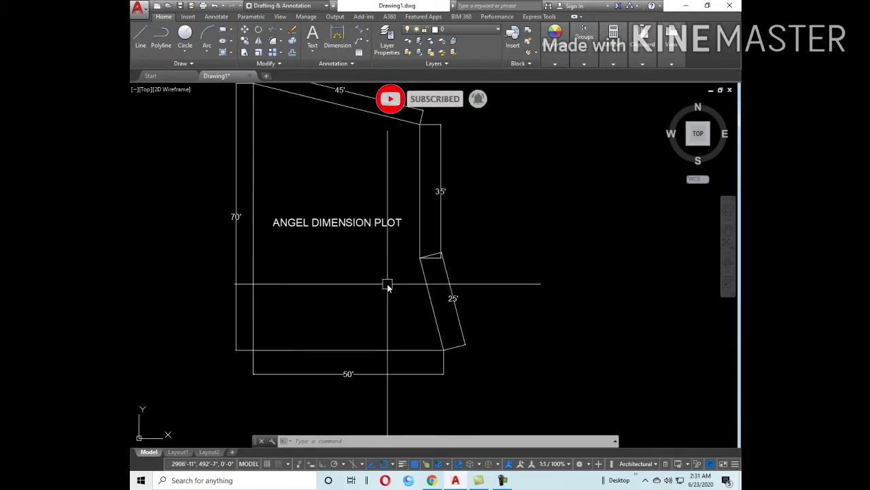
{"action": "scroll", "coordinate": [387, 286], "scroll_direction": "down", "scroll_amount": 2}
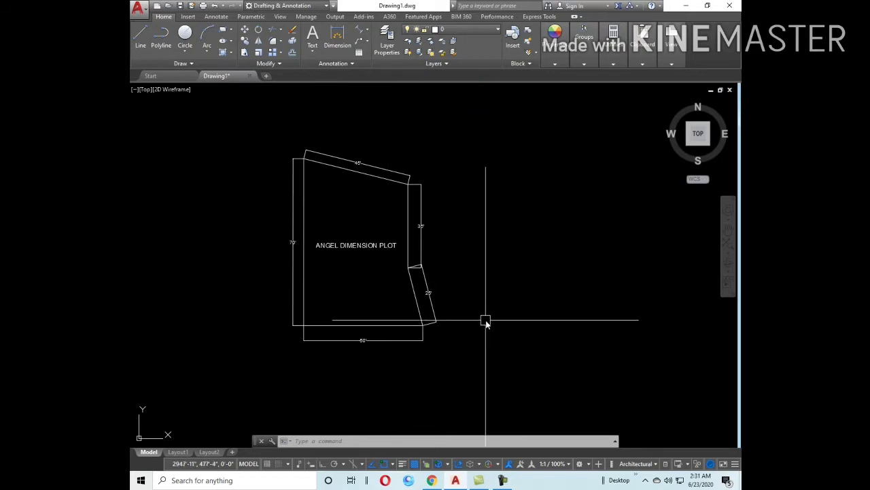
{"action": "scroll", "coordinate": [388, 325], "scroll_direction": "up", "scroll_amount": 2}
{"action": "middle_click_drag", "start_coordinate": [378, 297], "coordinate": [410, 329]}
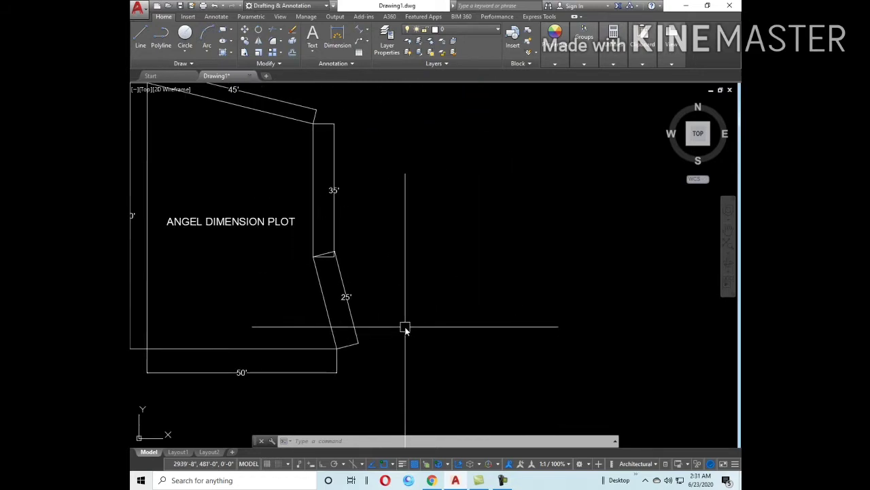
{"action": "type", "text": "l"}
{"action": "key", "text": "Return"}
{"action": "mouse_move", "coordinate": [471, 331]}
{"action": "middle_mouse_down"}
{"action": "mouse_move", "coordinate": [444, 343]}
{"action": "mouse_move", "coordinate": [401, 340]}
{"action": "middle_mouse_up"}
{"action": "left_click", "coordinate": [400, 335]}
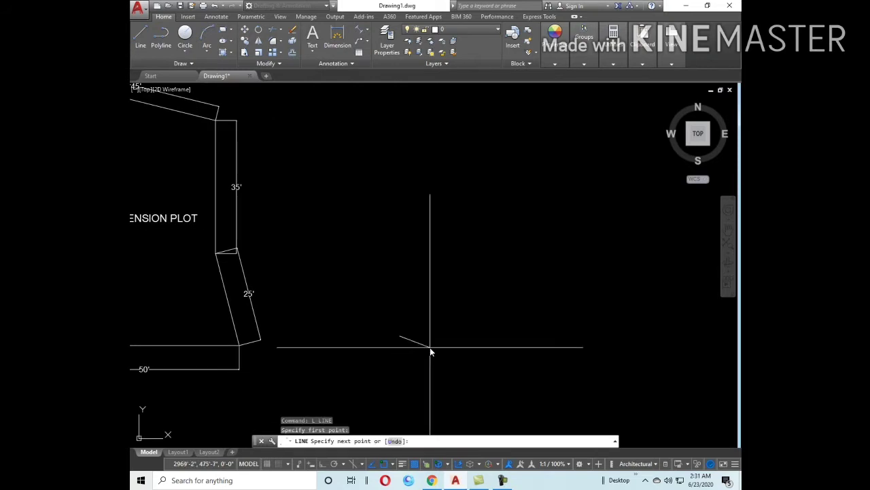
{"action": "key", "text": "F8"}
{"action": "type", "text": "50'"}
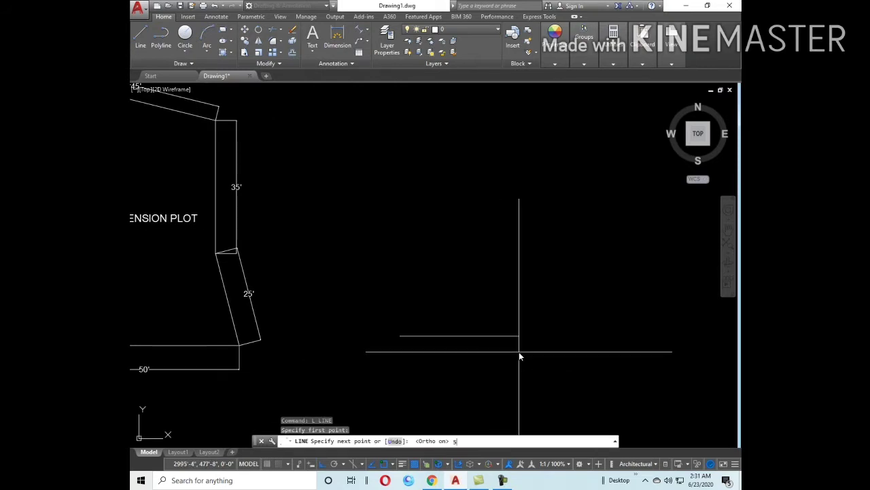
{"action": "key", "text": "Return"}
- Draw the angled 25' side, then the vertical 35' side
{"action": "scroll", "coordinate": [519, 351], "scroll_direction": "down", "scroll_amount": 4}
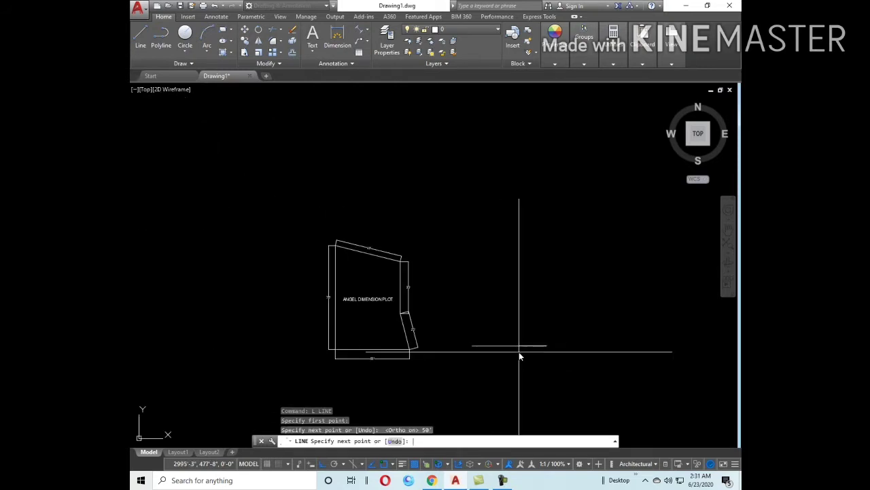
{"action": "scroll", "coordinate": [552, 328], "scroll_direction": "up", "scroll_amount": 4}
{"action": "key", "text": "F8"}
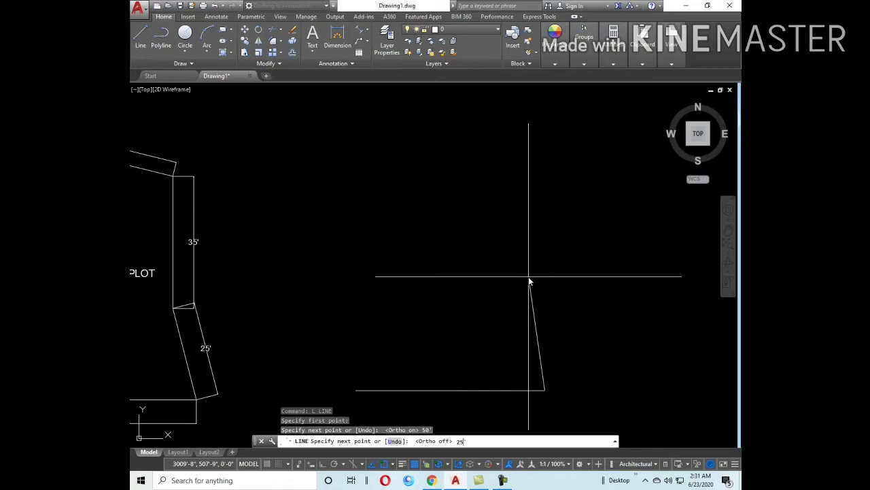
{"action": "left_click", "coordinate": [532, 297]}
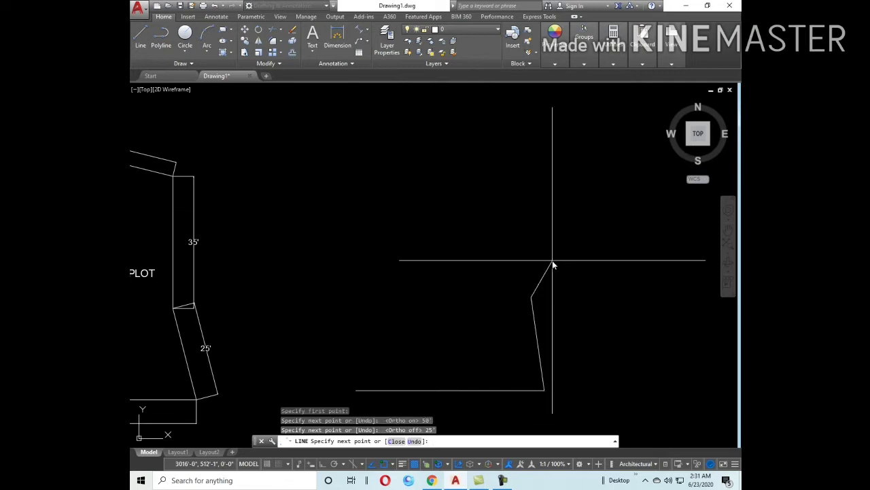
{"action": "key", "text": "F8"}
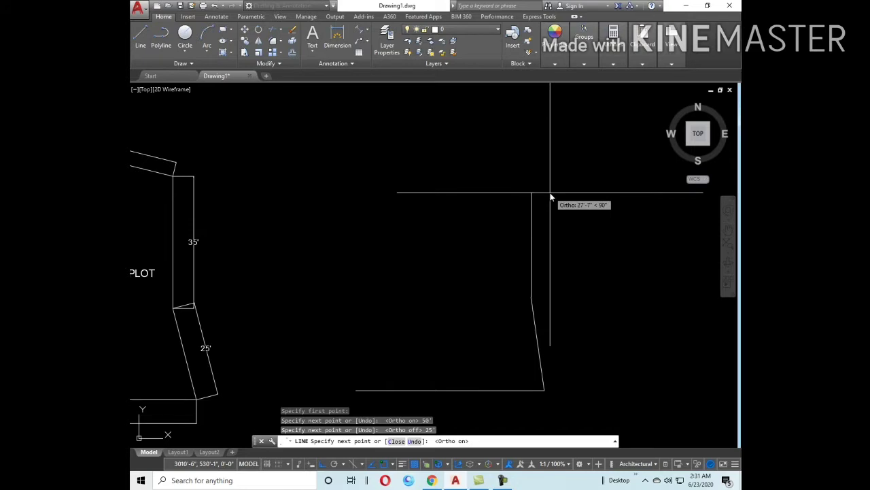
{"action": "type", "text": "35"}
{"action": "key", "text": "Return"}
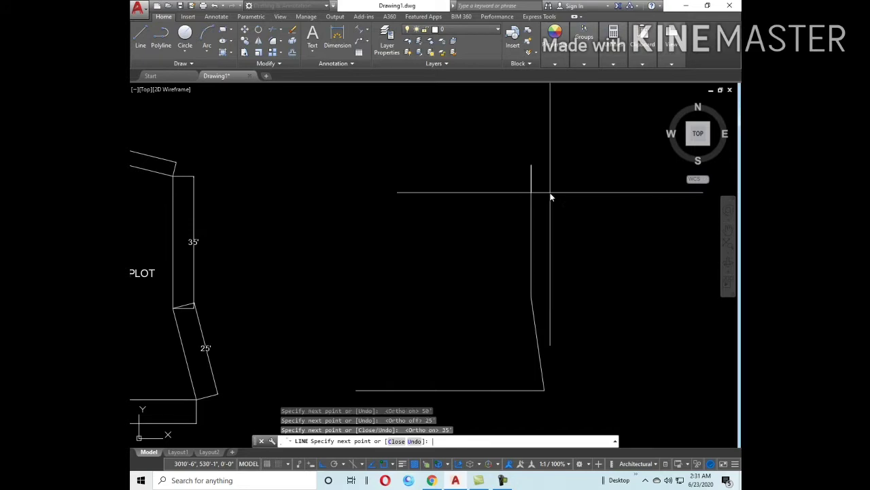
{"action": "scroll", "coordinate": [552, 195], "scroll_direction": "down", "scroll_amount": 4}
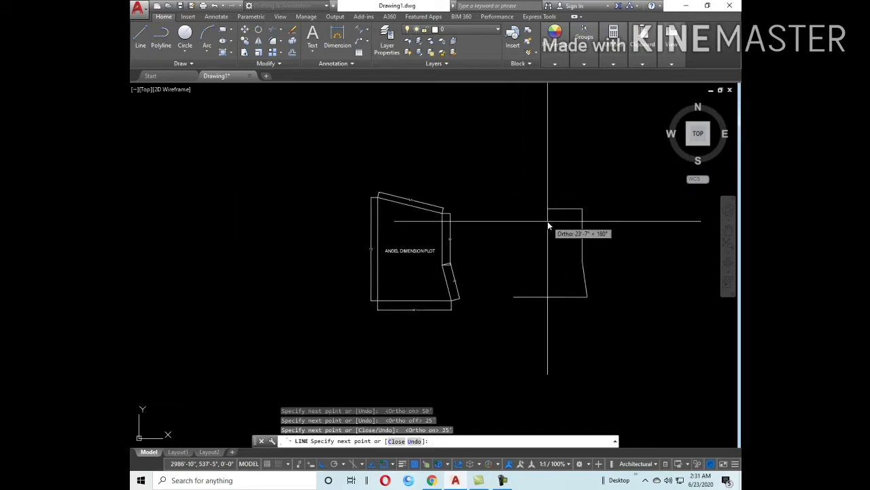
{"action": "key", "text": "F8"}
{"action": "type", "text": "45"}
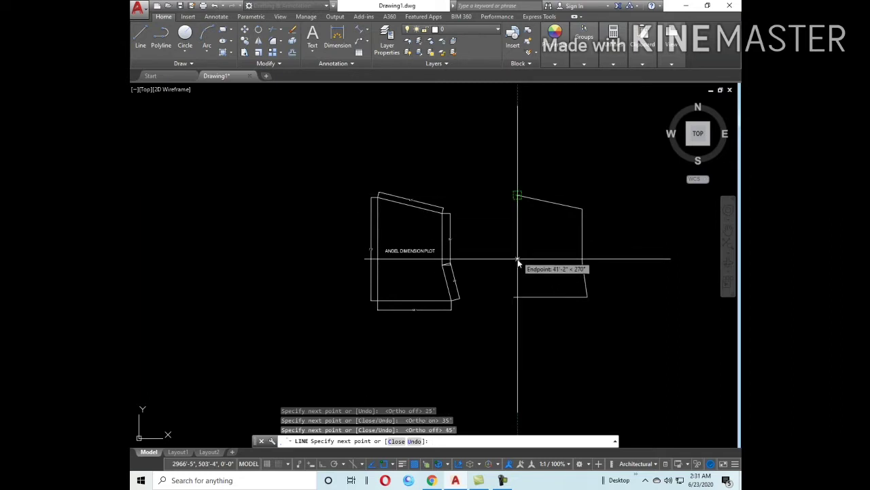
- Close the outline back at the starting corner and end the line command
{"action": "left_click", "coordinate": [519, 297]}
{"action": "key", "text": "Escape"}
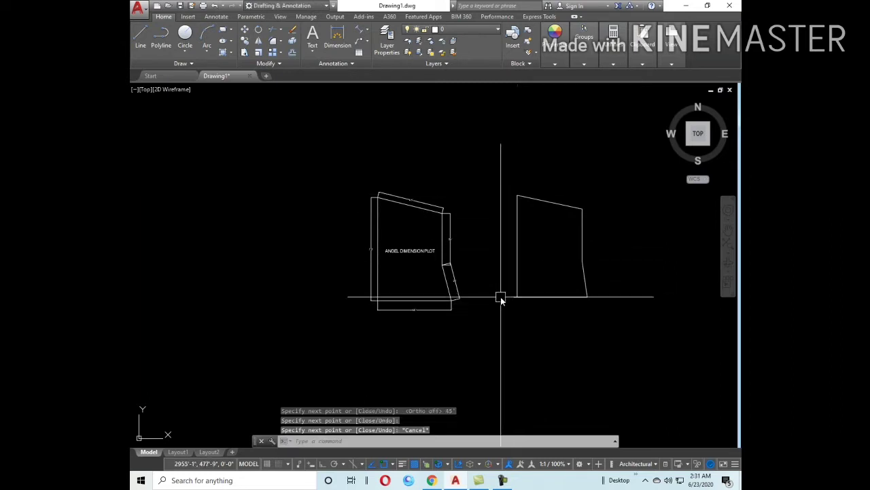
{"action": "scroll", "coordinate": [503, 294], "scroll_direction": "up", "scroll_amount": 5}
{"action": "scroll", "coordinate": [547, 265], "scroll_direction": "down", "scroll_amount": 3}
{"action": "scroll", "coordinate": [563, 219], "scroll_direction": "up", "scroll_amount": 3}
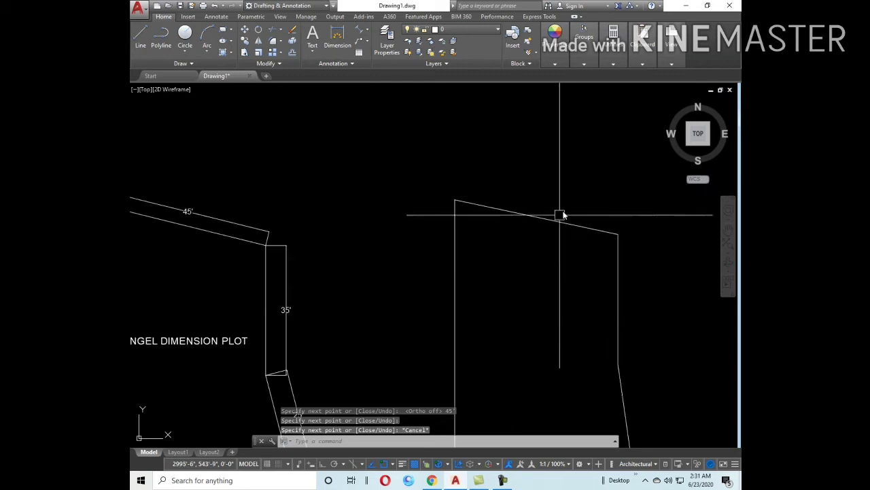
- Add a 45' aligned dimension above the sloped top edge using DA
{"action": "type", "text": "DA"}
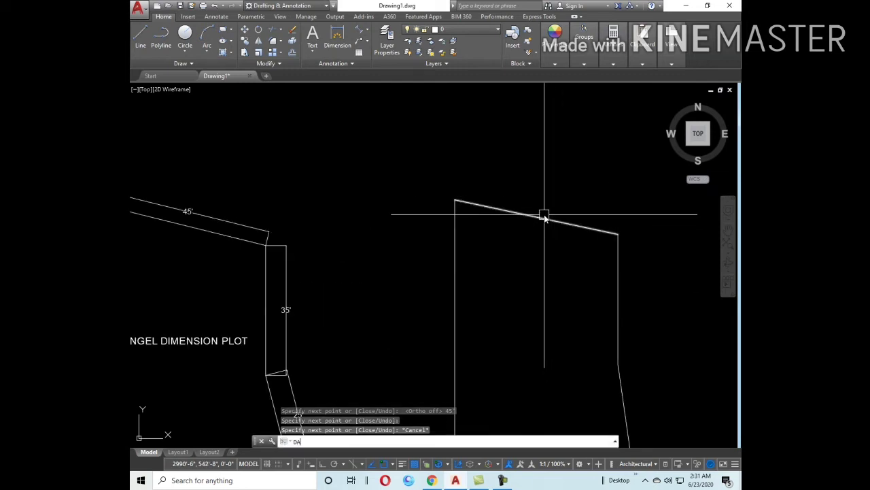
{"action": "key", "text": "Return"}
{"action": "key", "text": "Return"}
{"action": "left_click", "coordinate": [546, 216]}
{"action": "left_click", "coordinate": [544, 215]}
{"action": "scroll", "coordinate": [545, 204], "scroll_direction": "up", "scroll_amount": 3}
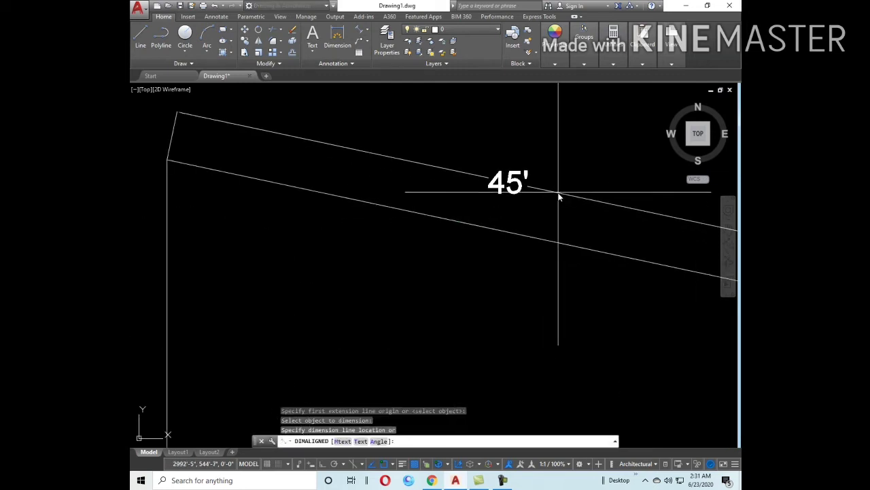
{"action": "scroll", "coordinate": [541, 194], "scroll_direction": "down", "scroll_amount": 2}
{"action": "scroll", "coordinate": [540, 193], "scroll_direction": "down", "scroll_amount": 3}
{"action": "scroll", "coordinate": [507, 325], "scroll_direction": "up", "scroll_amount": 3}
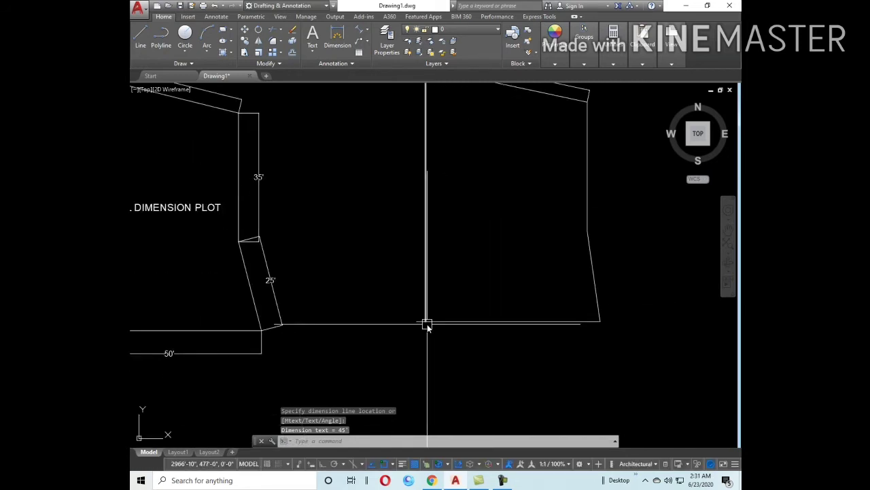
- Dimension the 50' bottom edge and stretch the bottom line's left end
{"action": "key", "text": "Return"}
{"action": "key", "text": "Return"}
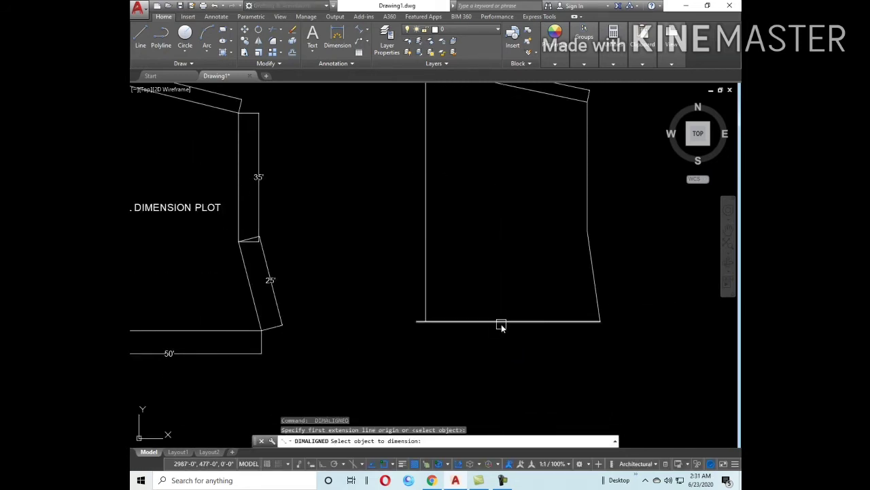
{"action": "left_click", "coordinate": [501, 323]}
{"action": "left_click", "coordinate": [479, 346]}
{"action": "scroll", "coordinate": [437, 329], "scroll_direction": "up", "scroll_amount": 4}
{"action": "left_click", "coordinate": [402, 307]}
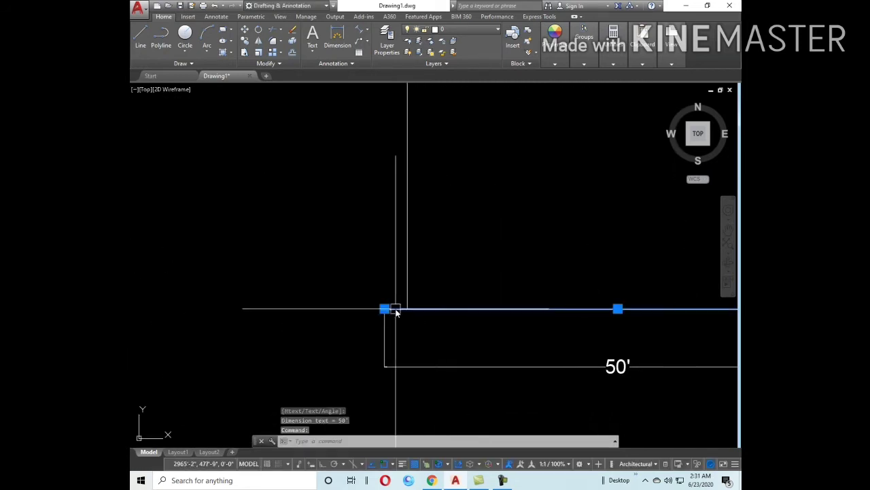
{"action": "left_click", "coordinate": [385, 309]}
{"action": "left_click", "coordinate": [408, 310]}
{"action": "scroll", "coordinate": [425, 331], "scroll_direction": "down", "scroll_amount": 4}
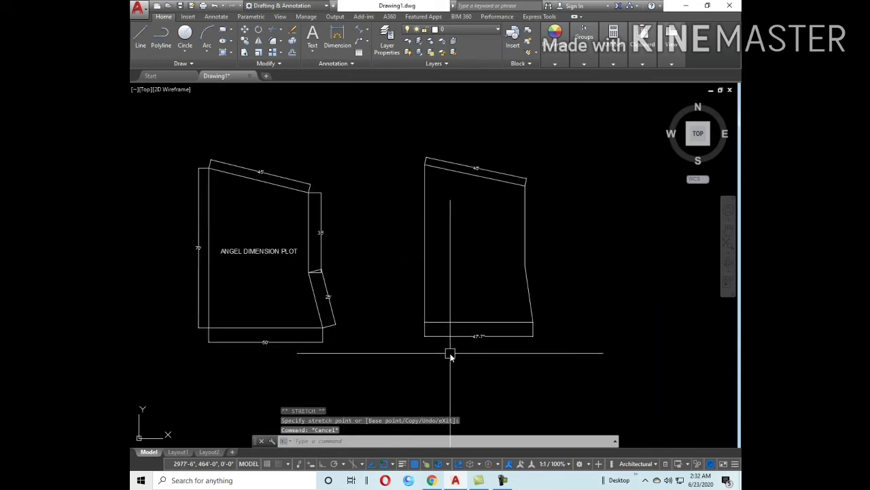
- Add the 69'-1" aligned dimension beside the new plot's left edge
{"action": "key", "text": "Return"}
{"action": "key", "text": "Return"}
{"action": "left_click", "coordinate": [425, 275]}
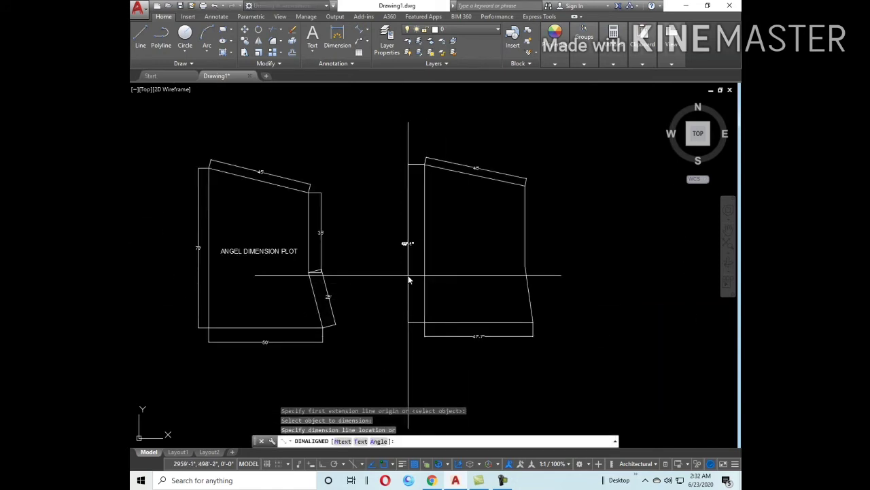
{"action": "scroll", "coordinate": [434, 275], "scroll_direction": "up", "scroll_amount": 5}
{"action": "scroll", "coordinate": [435, 276], "scroll_direction": "down", "scroll_amount": 4}
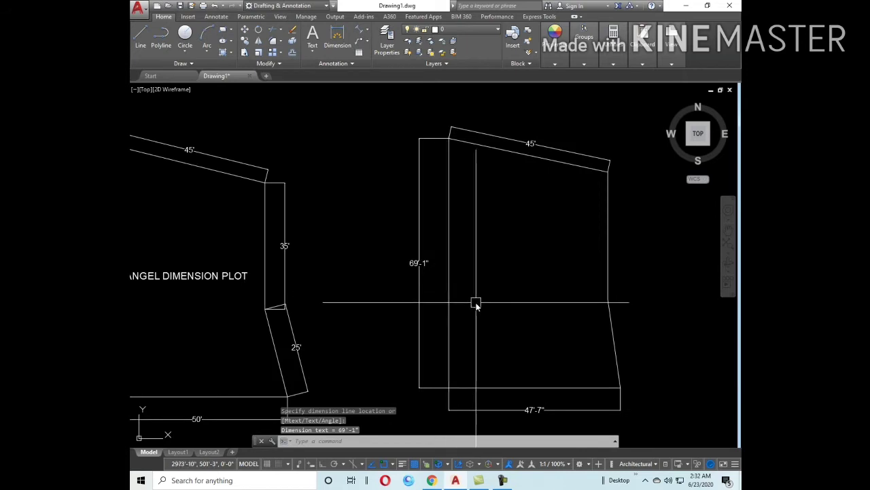
{"action": "middle_click_drag", "start_coordinate": [571, 336], "coordinate": [509, 319]}
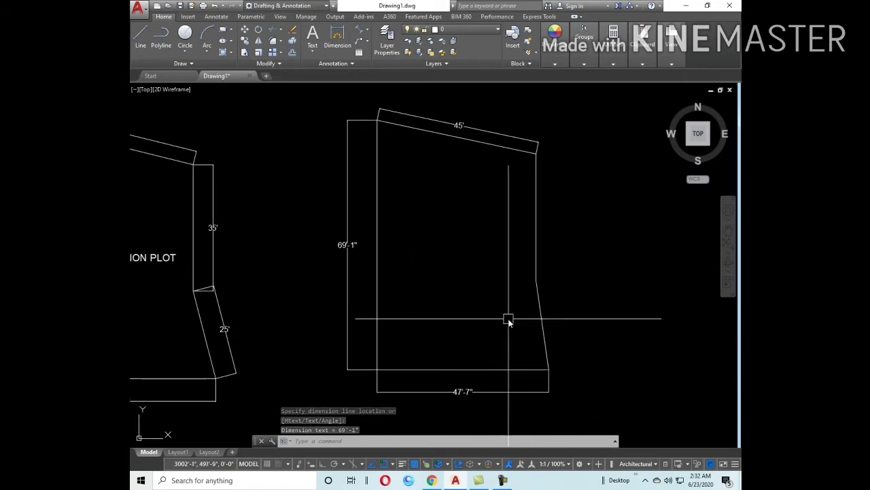
{"action": "left_click", "coordinate": [508, 319]}
- Dimension the 25' lower-right angled edge and the short vertical right edge
{"action": "key", "text": "Return"}
{"action": "key", "text": "Return"}
{"action": "left_click", "coordinate": [542, 326]}
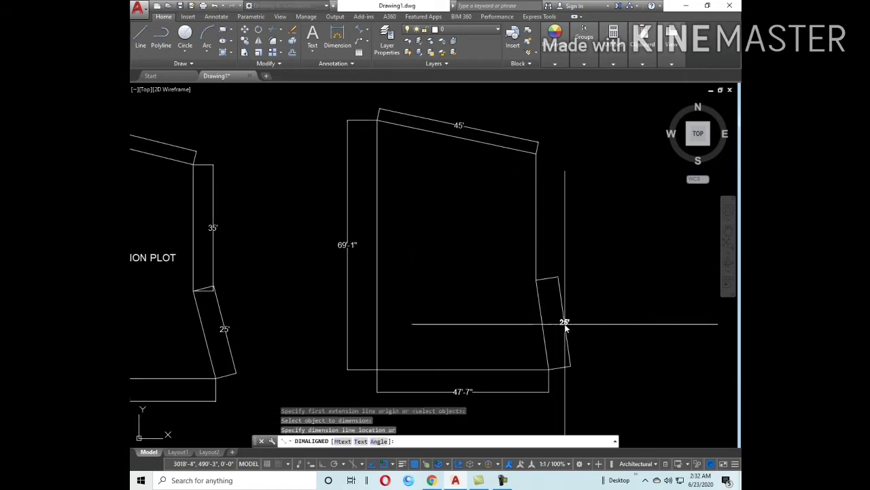
{"action": "scroll", "coordinate": [564, 326], "scroll_direction": "up", "scroll_amount": 4}
{"action": "scroll", "coordinate": [564, 326], "scroll_direction": "down", "scroll_amount": 4}
{"action": "left_click", "coordinate": [528, 331]}
{"action": "key", "text": "Return"}
{"action": "key", "text": "Return"}
{"action": "left_click", "coordinate": [519, 242]}
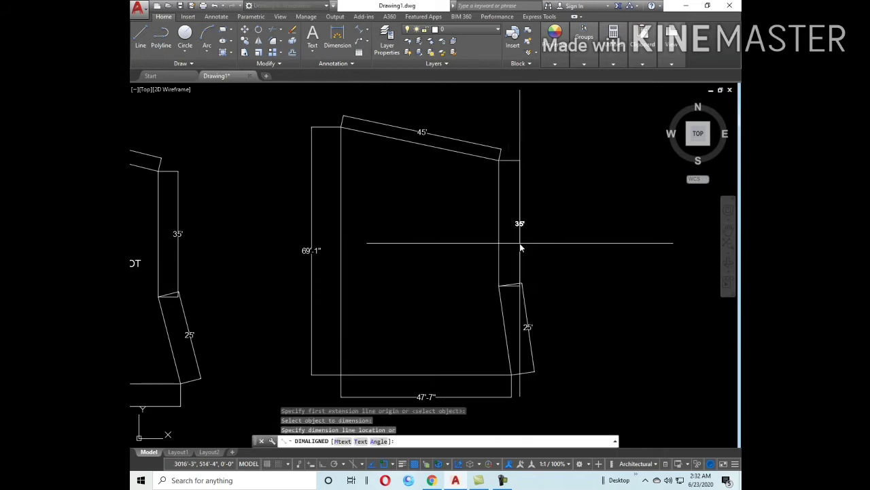
- Pan across to compare the redrawn plot with the ANGEL DIMENSION PLOT reference
{"action": "middle_click_drag", "start_coordinate": [488, 325], "coordinate": [610, 276]}
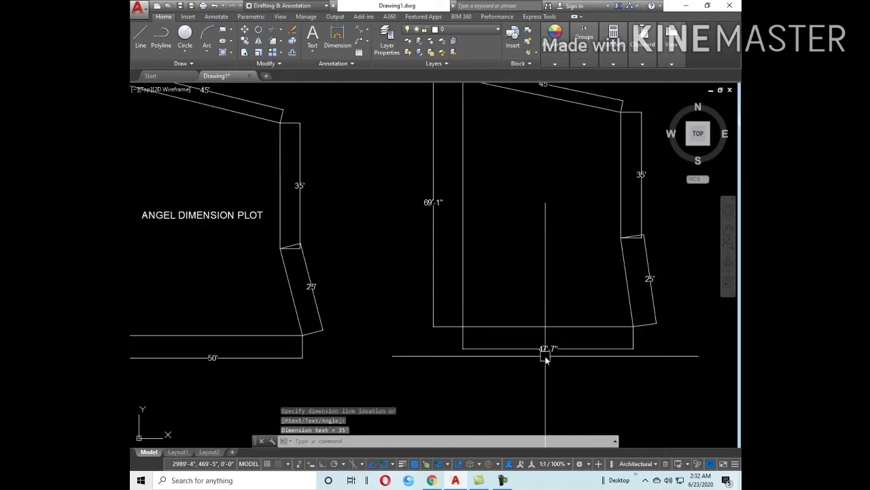
{"action": "middle_click_drag", "start_coordinate": [336, 332], "coordinate": [544, 334]}
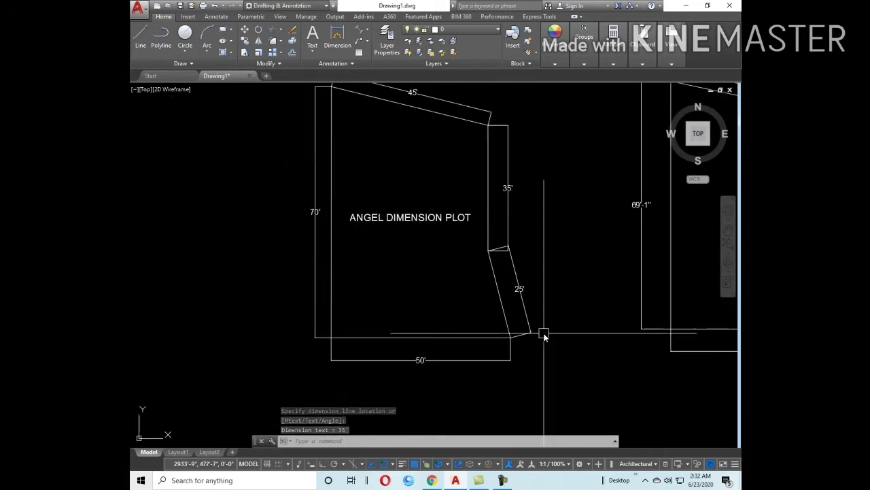
{"action": "mouse_move", "coordinate": [453, 252]}
{"action": "middle_mouse_down"}
{"action": "mouse_move", "coordinate": [431, 282]}
{"action": "mouse_move", "coordinate": [388, 237]}
{"action": "middle_mouse_up"}
{"action": "middle_click_drag", "start_coordinate": [424, 342], "coordinate": [383, 344]}
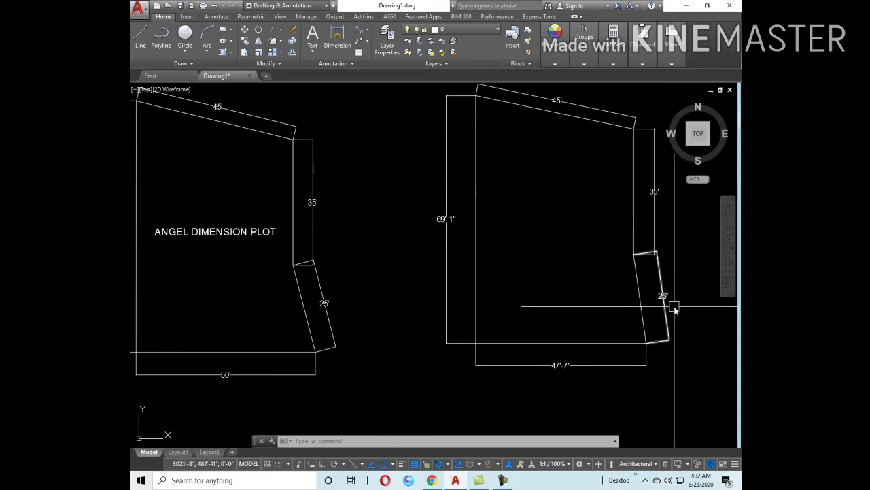
{"action": "scroll", "coordinate": [531, 366], "scroll_direction": "down", "scroll_amount": 2}
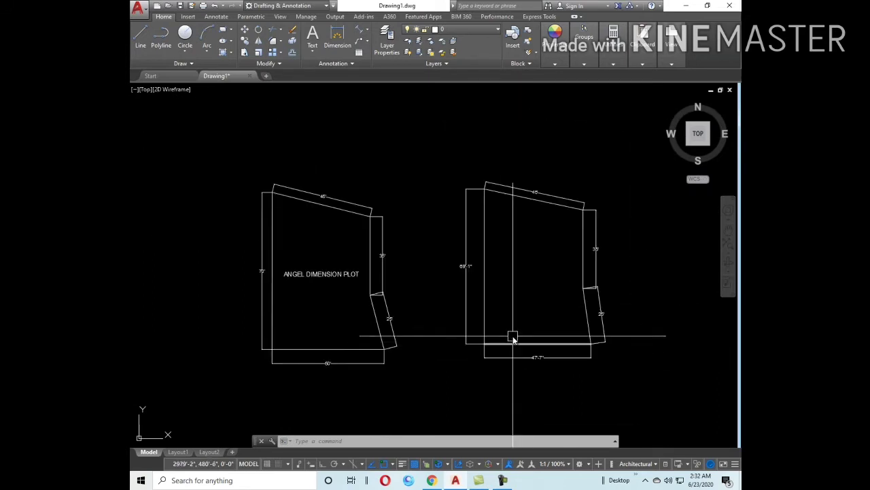
- Window-select the whole redrawn plot with its dimensions and delete it
{"action": "scroll", "coordinate": [510, 340], "scroll_direction": "up", "scroll_amount": 2}
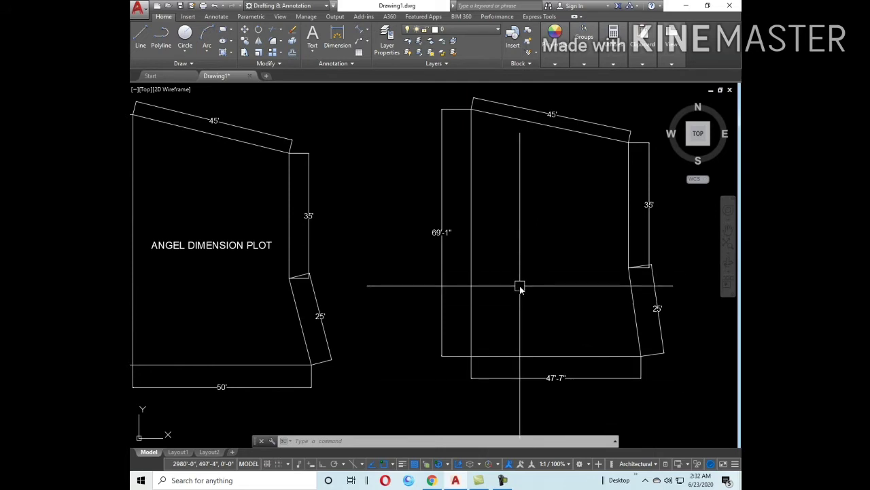
{"action": "scroll", "coordinate": [524, 297], "scroll_direction": "down", "scroll_amount": 3}
{"action": "left_click", "coordinate": [585, 340]}
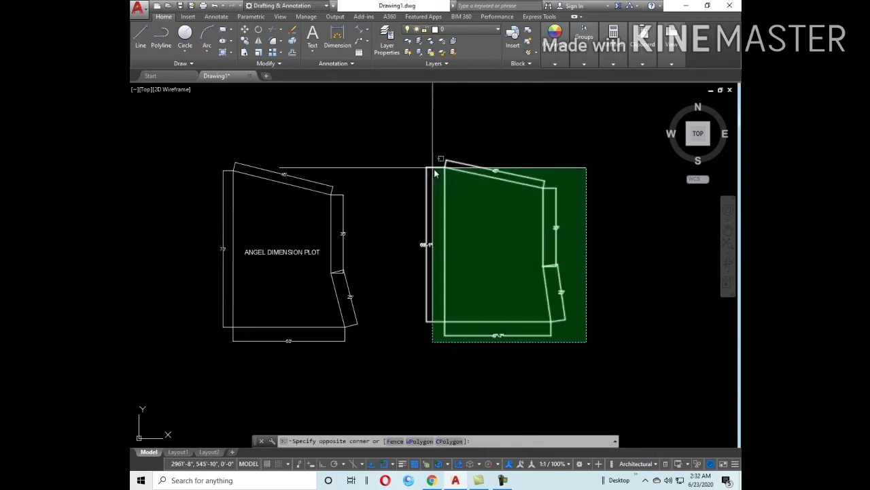
{"action": "left_click", "coordinate": [418, 144]}
{"action": "key", "text": "Delete"}
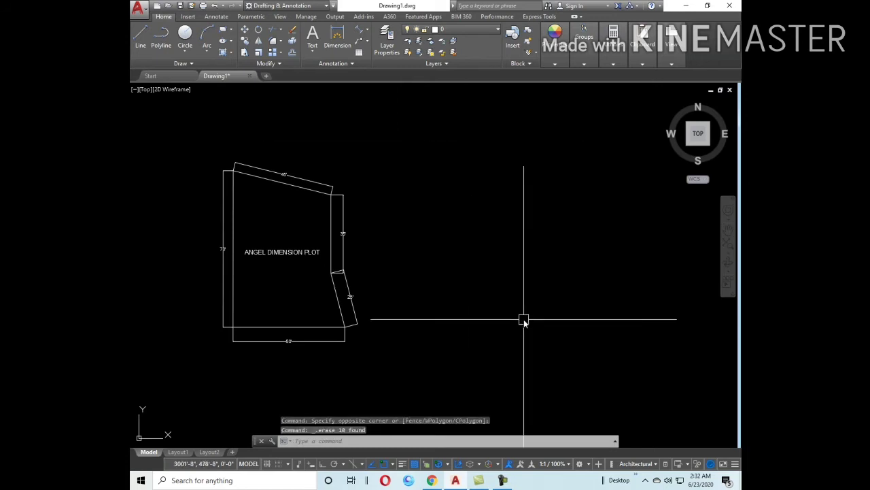
{"action": "key", "text": "Escape"}
{"action": "type", "text": "l"}
{"action": "key", "text": "Return"}
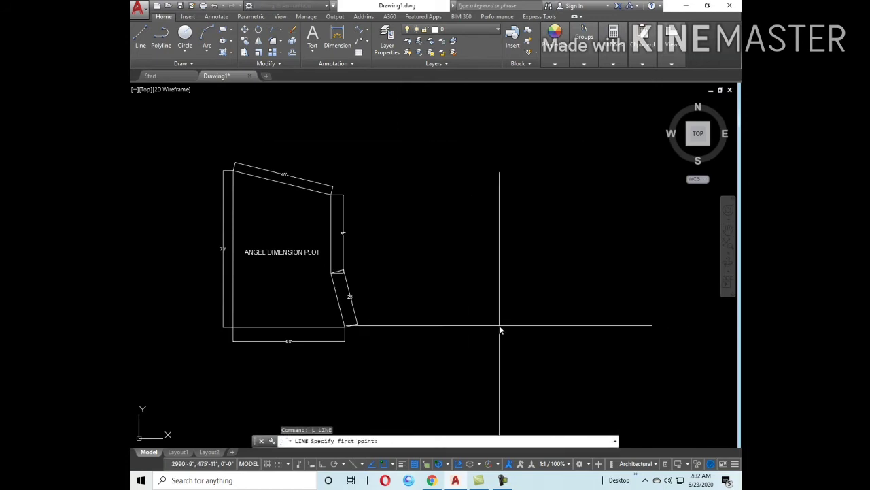
- Draw a horizontal 50' base line with Ortho on
{"action": "left_click", "coordinate": [499, 325]}
{"action": "key", "text": "F8"}
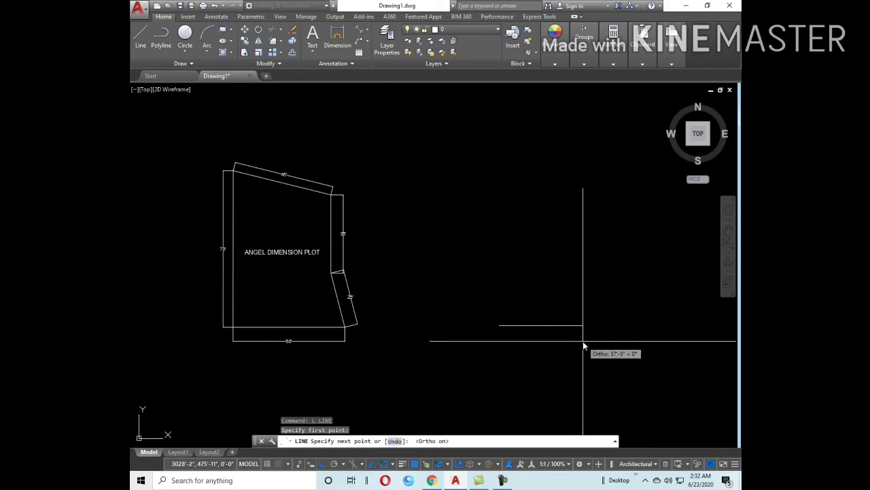
{"action": "type", "text": "50"}
{"action": "key", "text": "Return"}
{"action": "key", "text": "Return"}
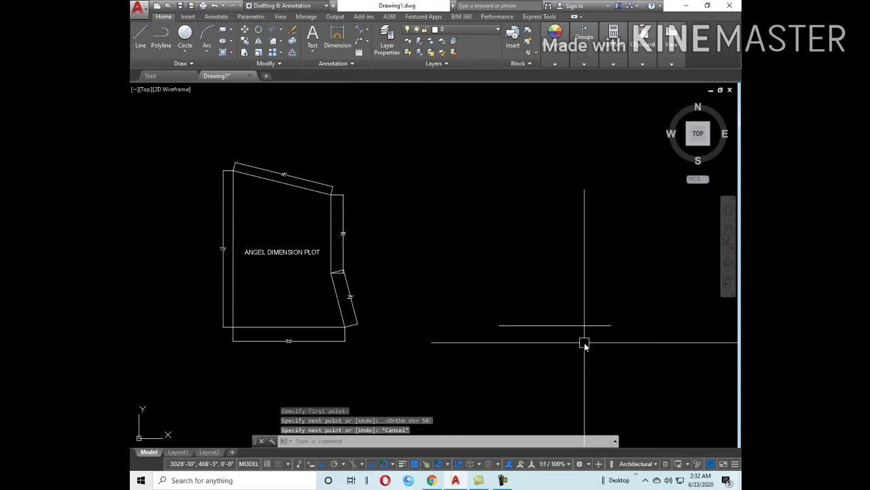
{"action": "type", "text": "c"}
{"action": "key", "text": "Return"}
- Add a radius-50 circle at the base line's left end and a radius-25 circle at its right end
{"action": "left_click", "coordinate": [499, 325]}
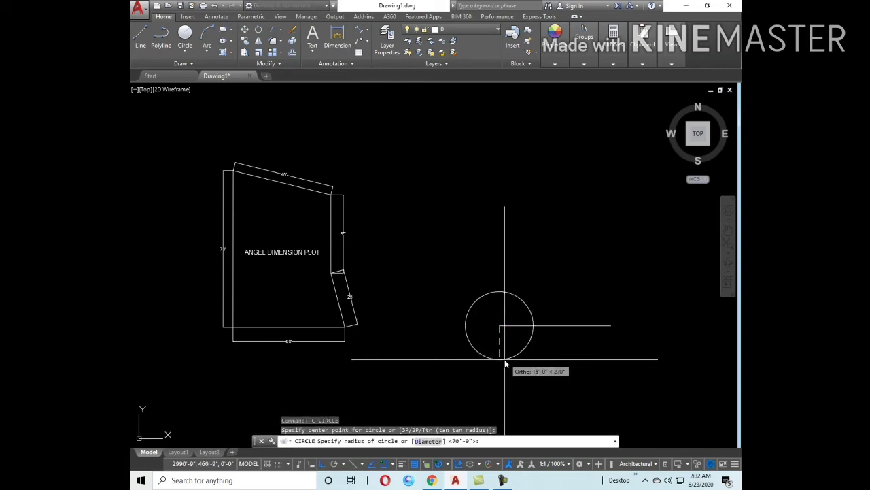
{"action": "type", "text": "50"}
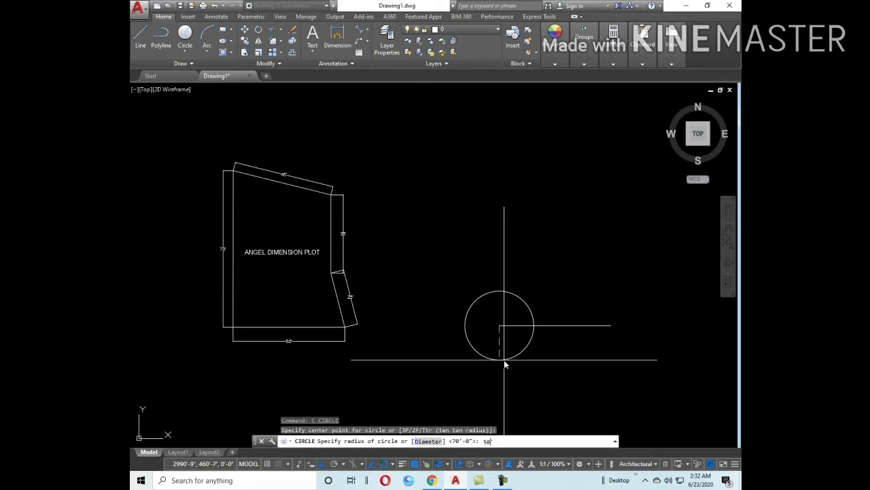
{"action": "key", "text": "Return"}
{"action": "middle_click_drag", "start_coordinate": [581, 371], "coordinate": [471, 365]}
{"action": "type", "text": "c"}
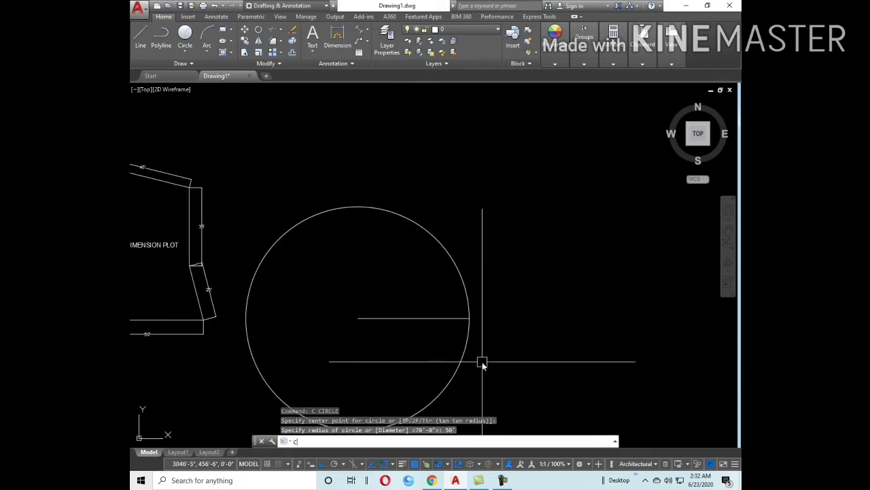
{"action": "key", "text": "Return"}
{"action": "left_click", "coordinate": [469, 317]}
{"action": "type", "text": "2"}
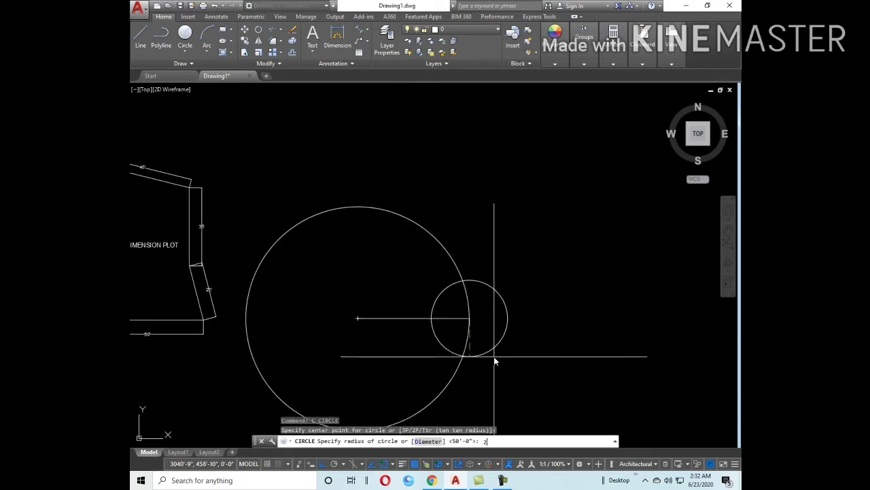
{"action": "type", "text": "5"}
{"action": "key", "text": "Return"}
- Draw the angled 25' side to the circles' intersection, then the vertical 35' side
{"action": "type", "text": "l"}
{"action": "key", "text": "Return"}
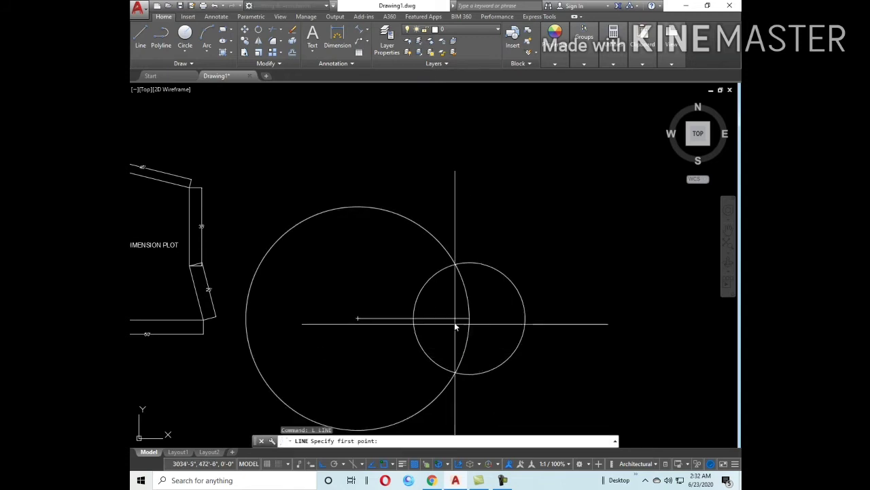
{"action": "scroll", "coordinate": [463, 320], "scroll_direction": "up", "scroll_amount": 2}
{"action": "left_click", "coordinate": [489, 313]}
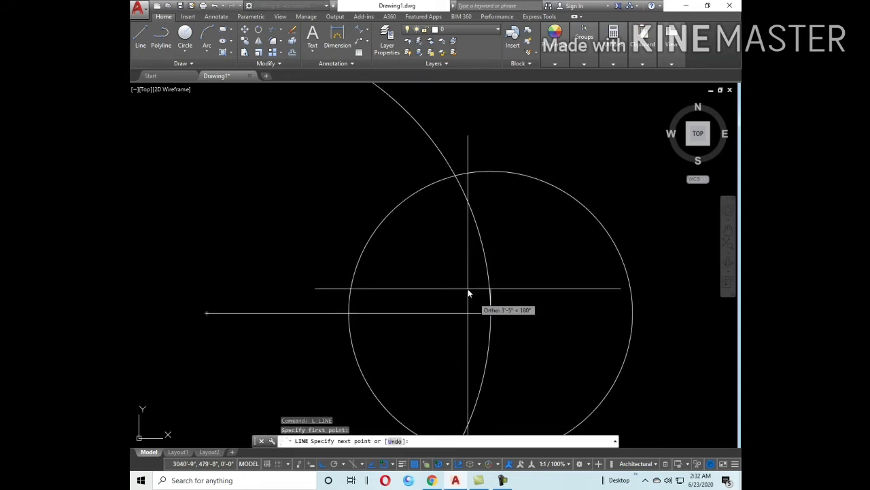
{"action": "left_click", "coordinate": [456, 177]}
{"action": "scroll", "coordinate": [456, 178], "scroll_direction": "up", "scroll_amount": 2}
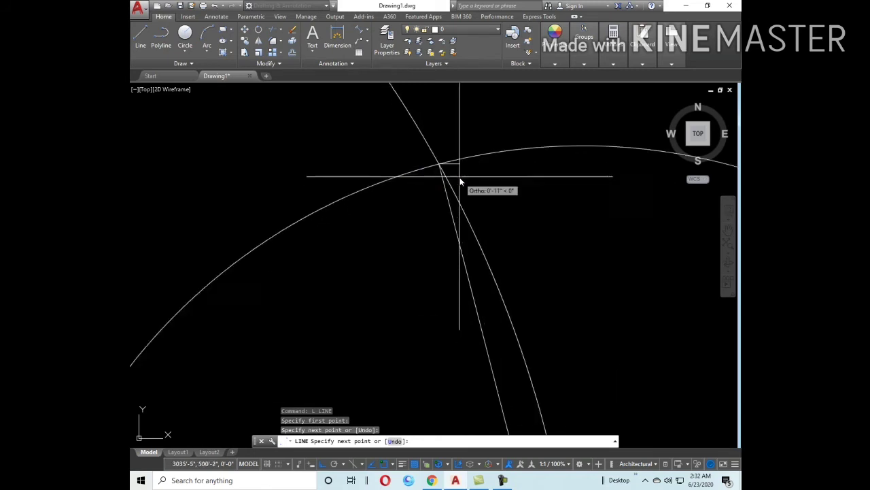
{"action": "scroll", "coordinate": [461, 179], "scroll_direction": "up", "scroll_amount": 2}
{"action": "scroll", "coordinate": [443, 165], "scroll_direction": "up", "scroll_amount": 1}
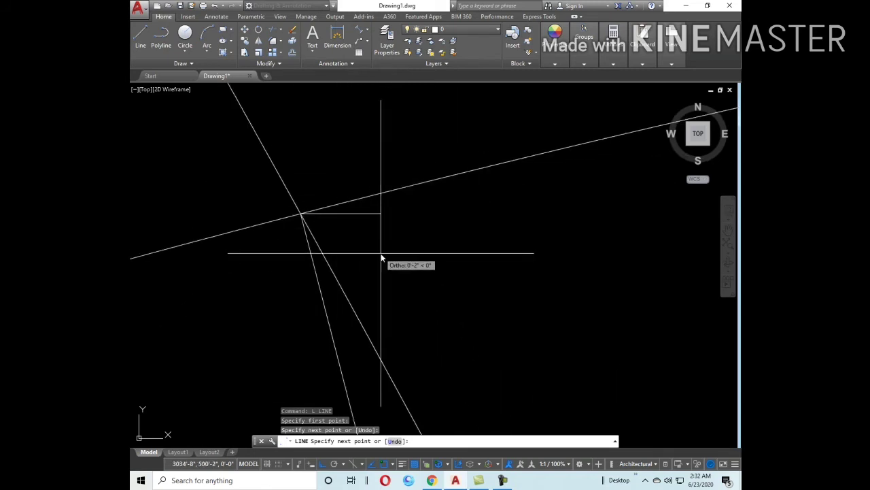
{"action": "scroll", "coordinate": [381, 257], "scroll_direction": "down", "scroll_amount": 4}
{"action": "scroll", "coordinate": [399, 186], "scroll_direction": "down", "scroll_amount": 2}
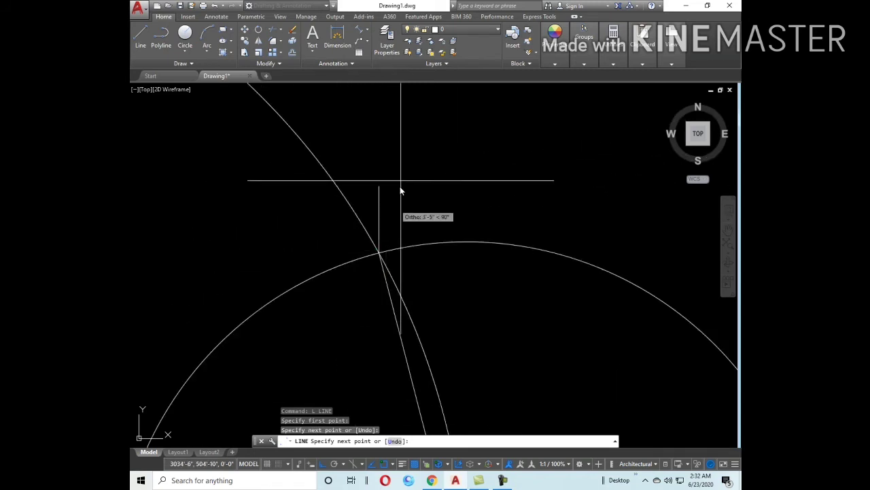
{"action": "scroll", "coordinate": [403, 143], "scroll_direction": "up", "scroll_amount": 2}
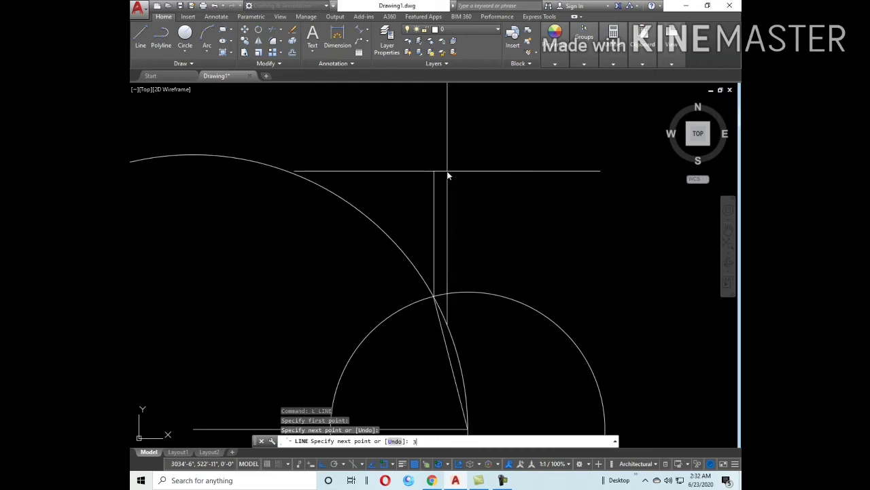
{"action": "type", "text": "5"}
{"action": "key", "text": "Return"}
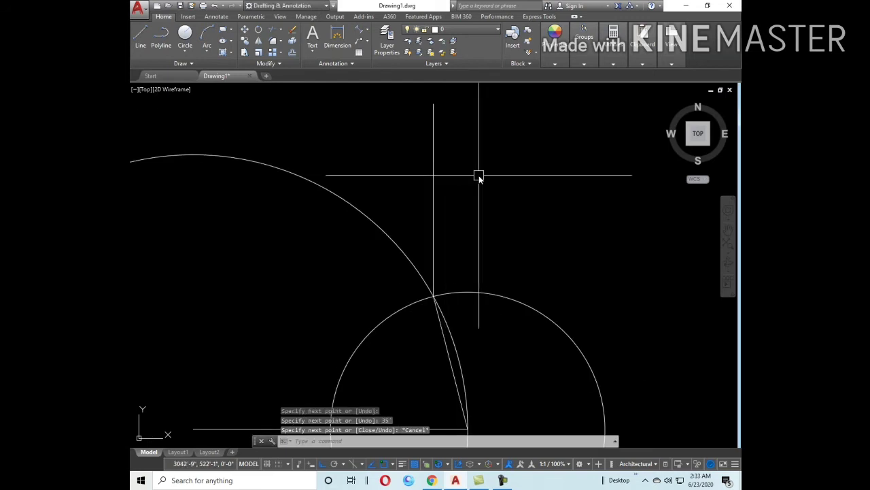
{"action": "scroll", "coordinate": [480, 177], "scroll_direction": "down", "scroll_amount": 3}
- Erase the small and large construction circles
{"action": "left_click", "coordinate": [519, 224]}
{"action": "type", "text": "e"}
{"action": "key", "text": "Return"}
{"action": "left_click", "coordinate": [451, 196]}
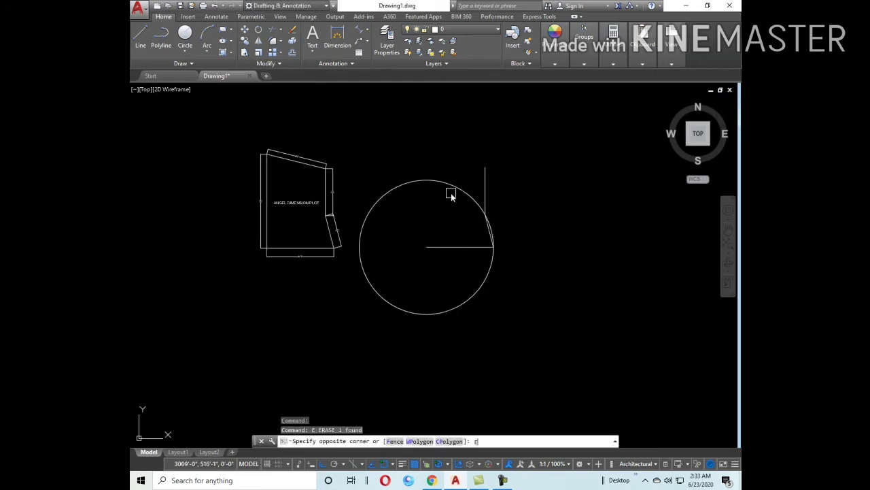
{"action": "left_click", "coordinate": [447, 188]}
{"action": "key", "text": "Delete"}
{"action": "middle_click_drag", "start_coordinate": [439, 205], "coordinate": [460, 254]}
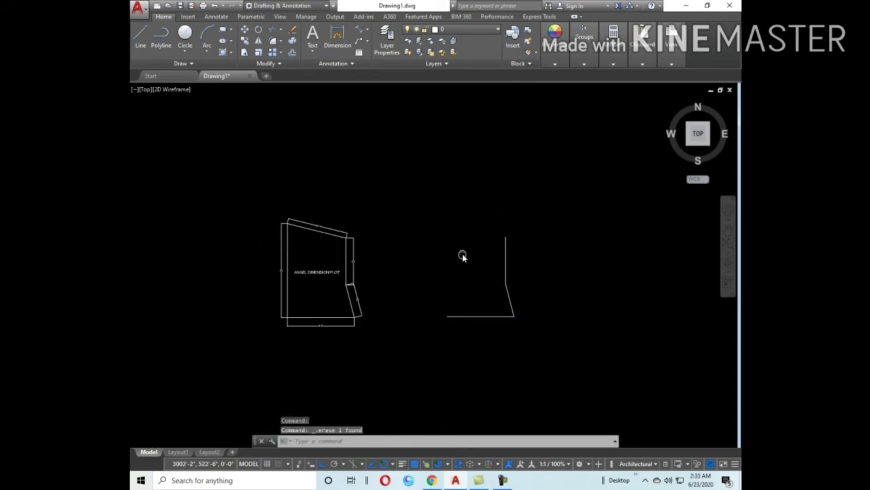
- Draw a 45' radius circle centred on the top of the 35' side
{"action": "scroll", "coordinate": [476, 257], "scroll_direction": "up", "scroll_amount": 4}
{"action": "type", "text": "c"}
{"action": "key", "text": "Return"}
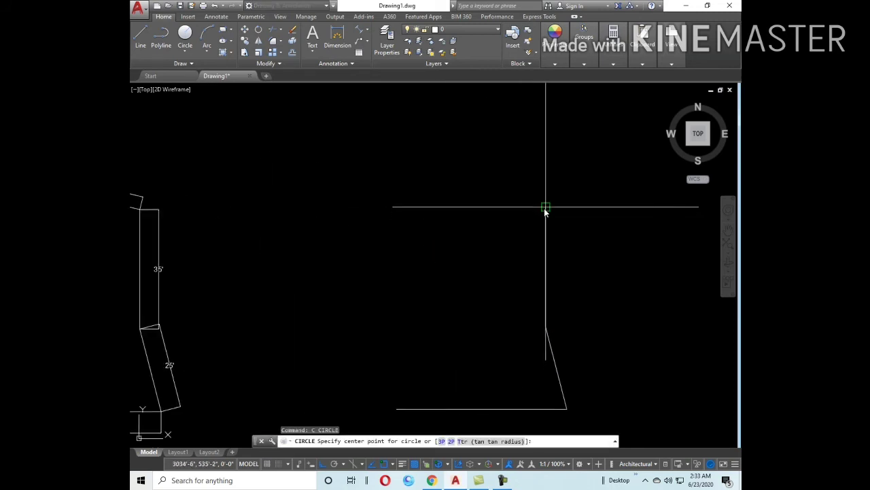
{"action": "left_click", "coordinate": [546, 207]}
{"action": "type", "text": "45"}
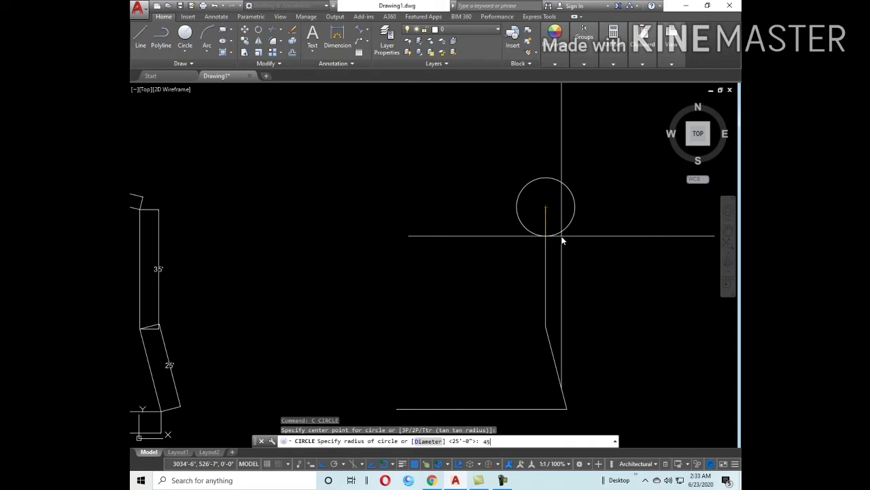
{"action": "key", "text": "Return"}
{"action": "scroll", "coordinate": [559, 237], "scroll_direction": "down", "scroll_amount": 3}
- Draw a 70' radius circle centred on the plot's bottom corner, crossing the 45' circle
{"action": "key", "text": "Return"}
{"action": "scroll", "coordinate": [445, 347], "scroll_direction": "up", "scroll_amount": 1}
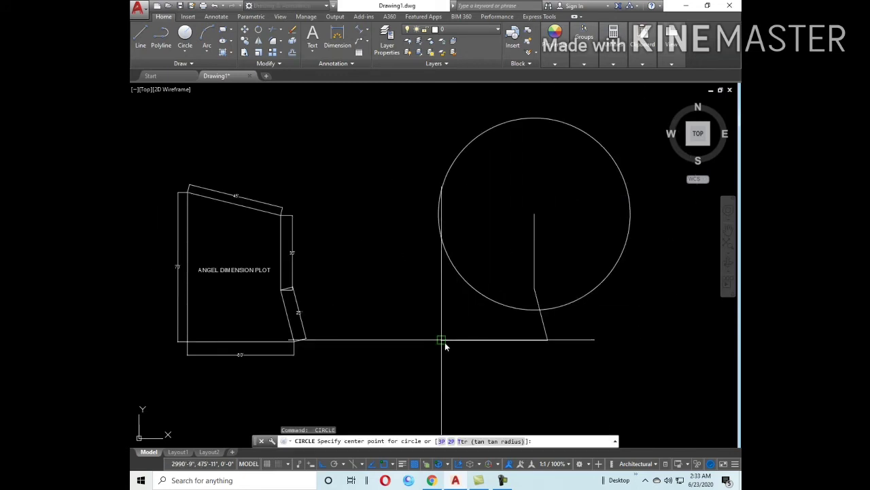
{"action": "left_click", "coordinate": [442, 339]}
{"action": "middle_click_drag", "start_coordinate": [449, 396], "coordinate": [447, 322]}
{"action": "type", "text": "70'"}
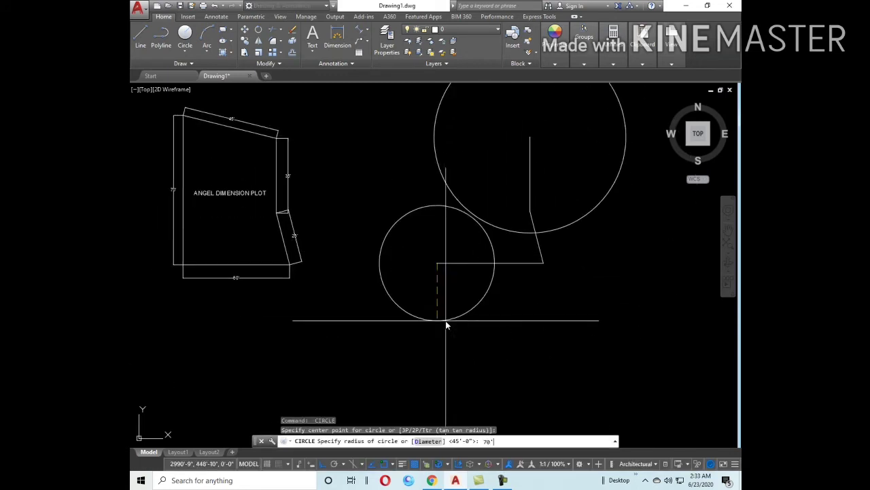
{"action": "key", "text": "Return"}
{"action": "scroll", "coordinate": [411, 309], "scroll_direction": "up", "scroll_amount": 2}
{"action": "scroll", "coordinate": [417, 281], "scroll_direction": "up", "scroll_amount": 2}
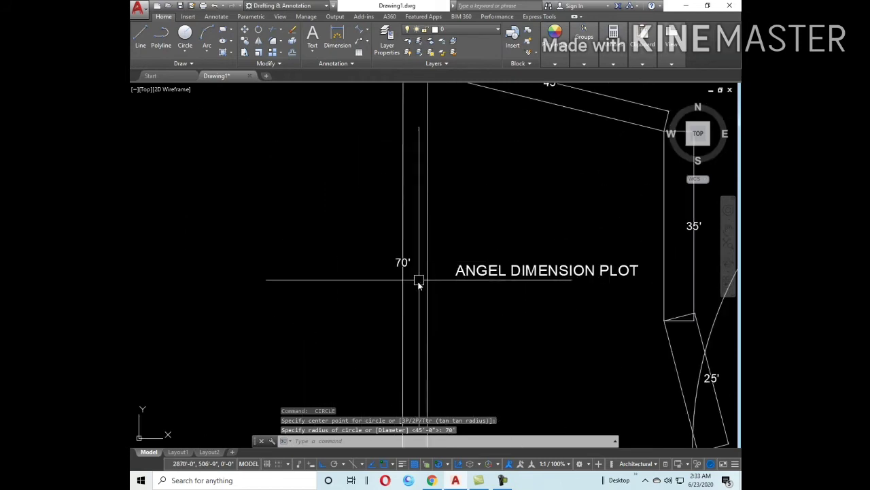
{"action": "scroll", "coordinate": [500, 215], "scroll_direction": "up", "scroll_amount": 2}
{"action": "middle_click_drag", "start_coordinate": [573, 84], "coordinate": [501, 174]}
{"action": "scroll", "coordinate": [476, 194], "scroll_direction": "down", "scroll_amount": 4}
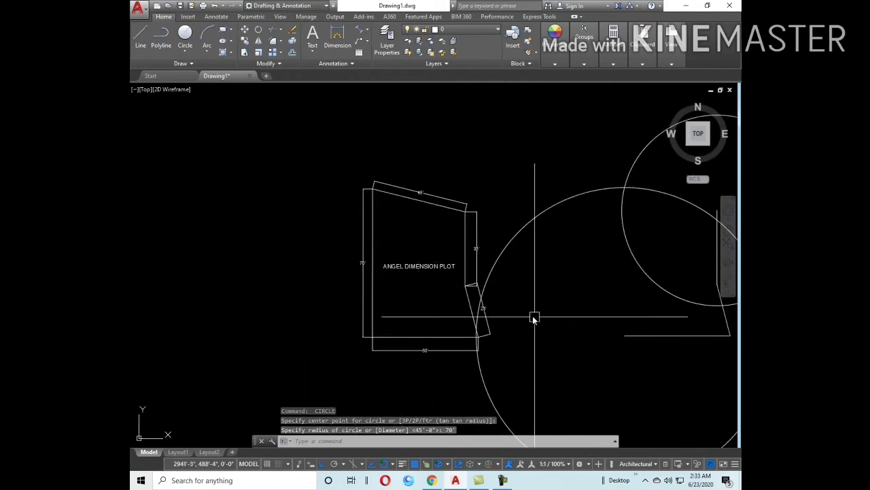
{"action": "middle_click_drag", "start_coordinate": [653, 260], "coordinate": [511, 294]}
{"action": "scroll", "coordinate": [574, 233], "scroll_direction": "up", "scroll_amount": 2}
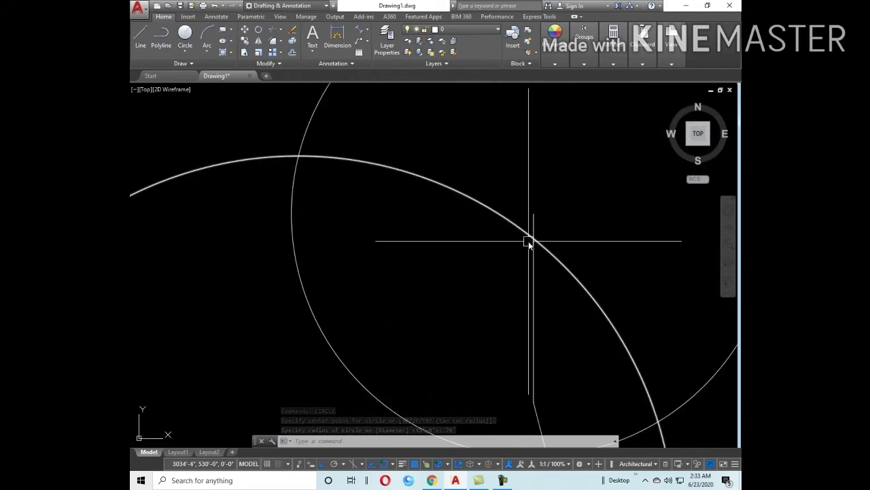
- Draw the sloped 45' top to the circles' crossing and the 70' left side down to the corner
{"action": "type", "text": "l"}
{"action": "key", "text": "Return"}
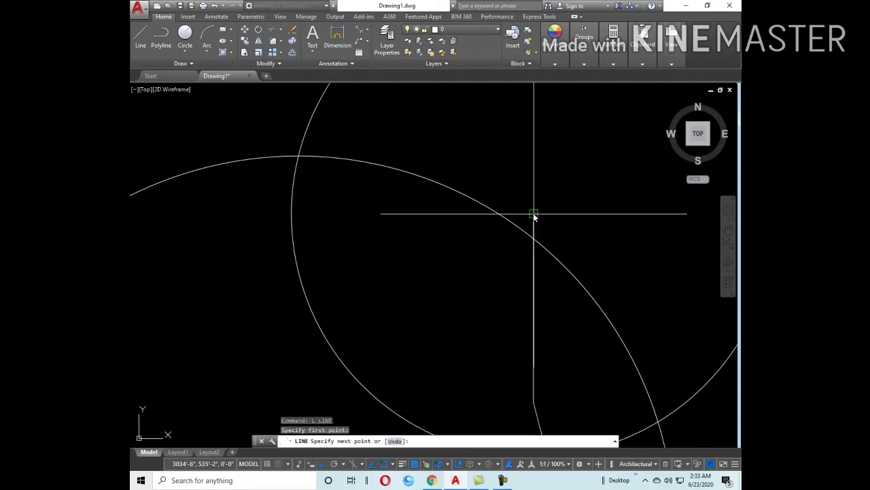
{"action": "left_click", "coordinate": [300, 158]}
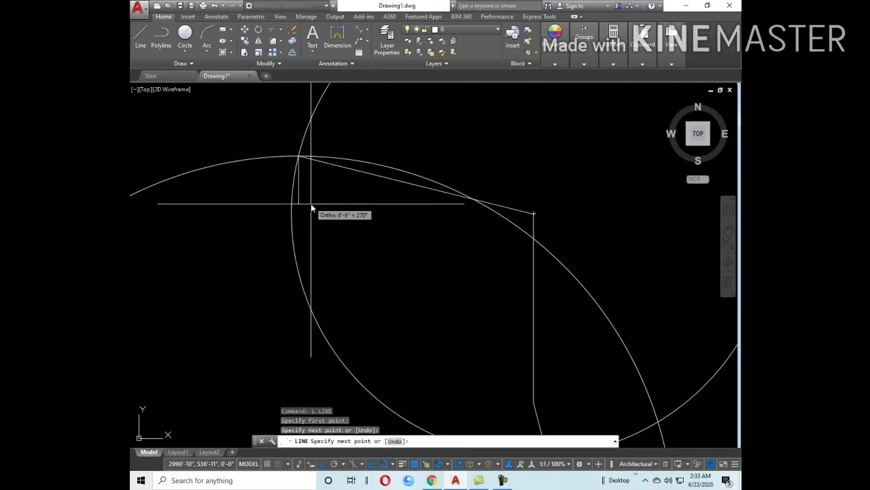
{"action": "middle_click_drag", "start_coordinate": [315, 227], "coordinate": [429, 132]}
{"action": "scroll", "coordinate": [425, 129], "scroll_direction": "down", "scroll_amount": 2}
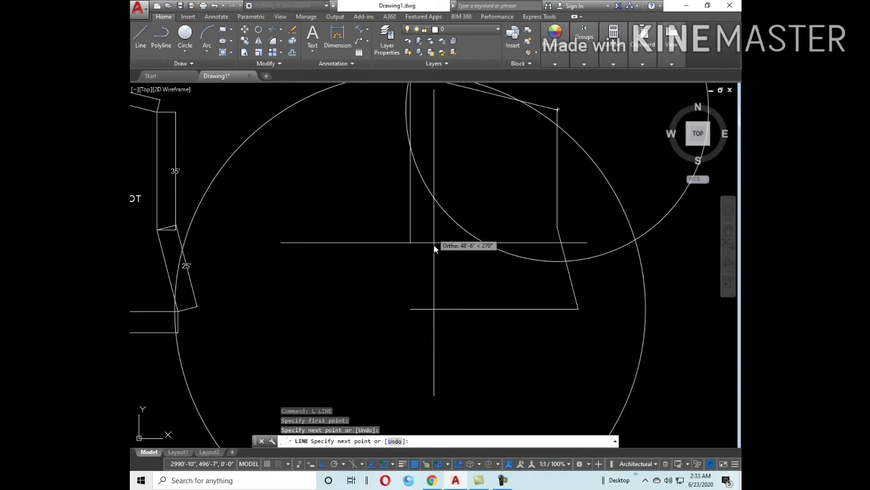
{"action": "left_click", "coordinate": [413, 310]}
{"action": "key", "text": "Escape"}
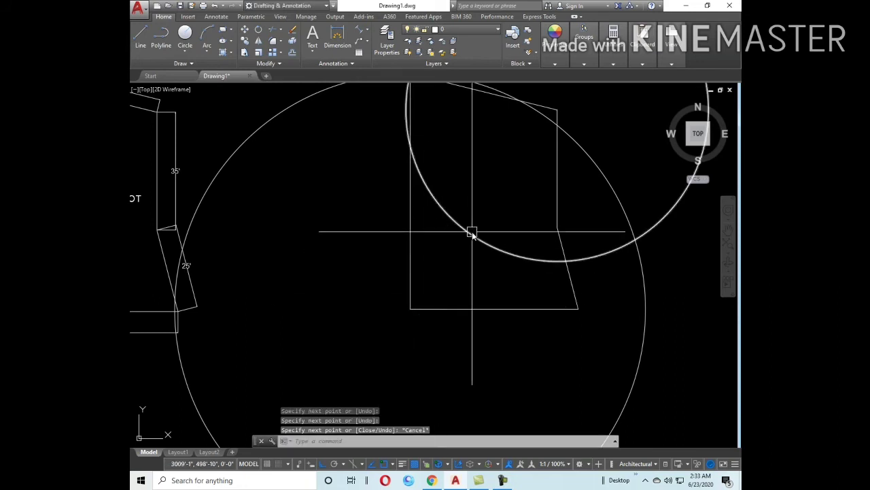
- Erase both construction circles and recentre the view on both plots
{"action": "left_click", "coordinate": [472, 232]}
{"action": "key", "text": "Delete"}
{"action": "left_click", "coordinate": [594, 171]}
{"action": "type", "text": "e"}
{"action": "key", "text": "Return"}
{"action": "scroll", "coordinate": [455, 231], "scroll_direction": "down", "scroll_amount": 2}
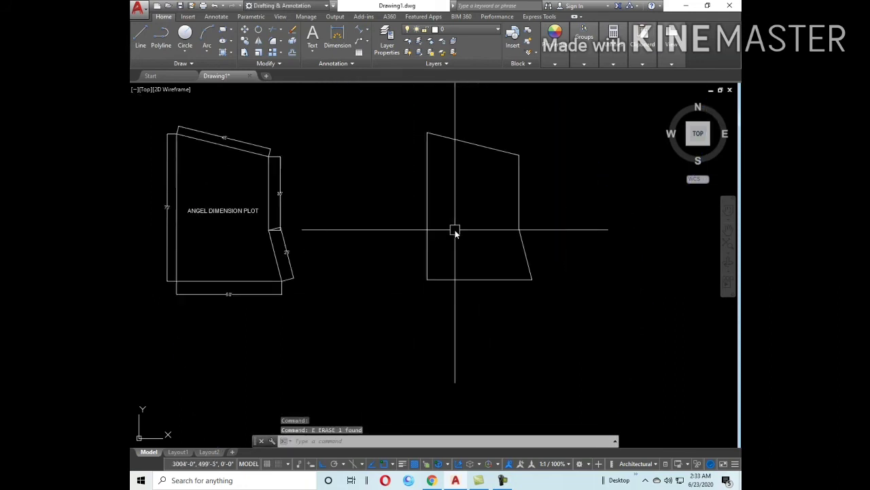
{"action": "mouse_move", "coordinate": [455, 231]}
{"action": "middle_mouse_down"}
{"action": "mouse_move", "coordinate": [453, 254]}
{"action": "mouse_move", "coordinate": [462, 263]}
{"action": "middle_mouse_up"}
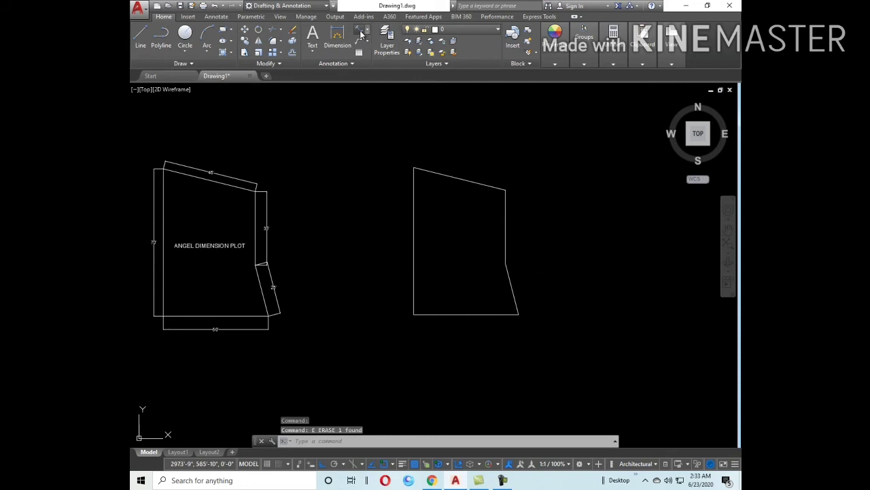
{"action": "left_click", "coordinate": [361, 34]}
{"action": "scroll", "coordinate": [527, 313], "scroll_direction": "up", "scroll_amount": 3}
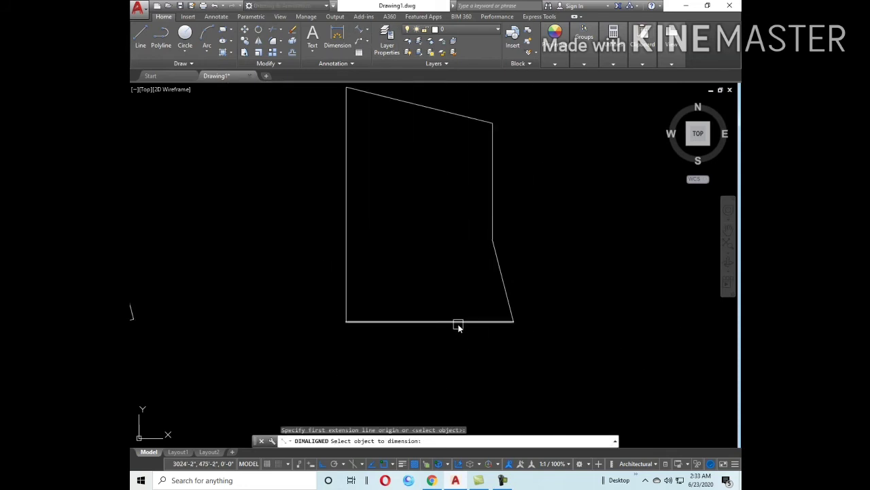
- Add aligned dimensions of 50' on the bottom edge and 25' on the slanted lower edge
{"action": "left_click", "coordinate": [458, 326]}
{"action": "scroll", "coordinate": [458, 340], "scroll_direction": "up", "scroll_amount": 4}
{"action": "scroll", "coordinate": [458, 327], "scroll_direction": "up", "scroll_amount": 2}
{"action": "scroll", "coordinate": [476, 334], "scroll_direction": "down", "scroll_amount": 4}
{"action": "left_click", "coordinate": [528, 338]}
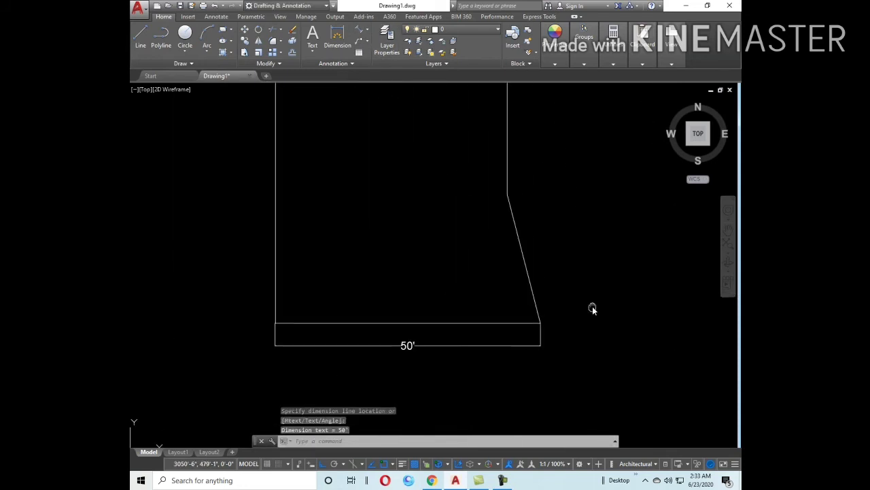
{"action": "middle_click_drag", "start_coordinate": [592, 309], "coordinate": [549, 345]}
{"action": "key", "text": "Return"}
{"action": "key", "text": "Return"}
{"action": "left_click", "coordinate": [489, 317]}
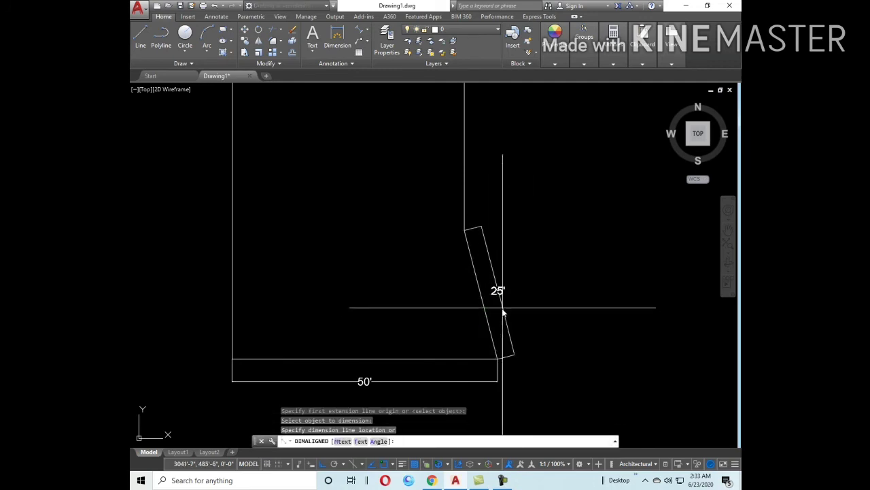
{"action": "scroll", "coordinate": [506, 309], "scroll_direction": "up", "scroll_amount": 3}
{"action": "left_click", "coordinate": [509, 306]}
{"action": "scroll", "coordinate": [504, 299], "scroll_direction": "down", "scroll_amount": 3}
{"action": "scroll", "coordinate": [500, 251], "scroll_direction": "down", "scroll_amount": 2}
{"action": "scroll", "coordinate": [496, 285], "scroll_direction": "up", "scroll_amount": 4}
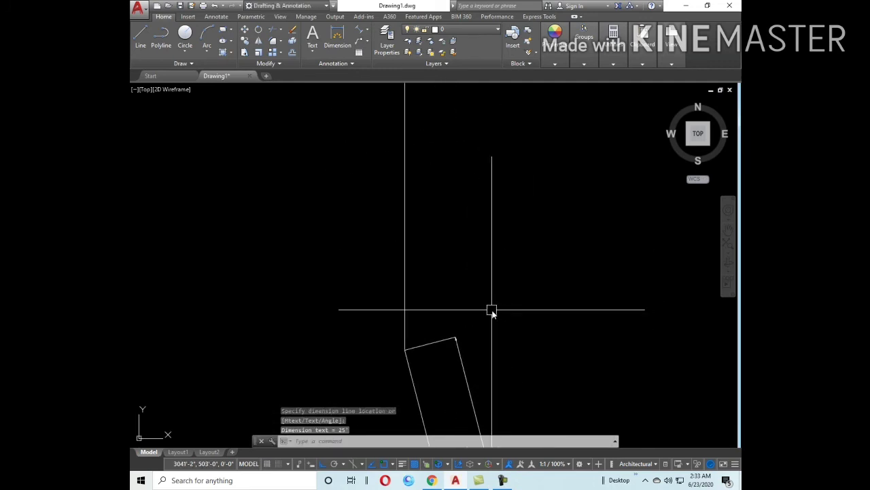
- Dimension the short right side as 35' and the sloped top edge as 45'
{"action": "key", "text": "Return"}
{"action": "key", "text": "Return"}
{"action": "left_click", "coordinate": [406, 266]}
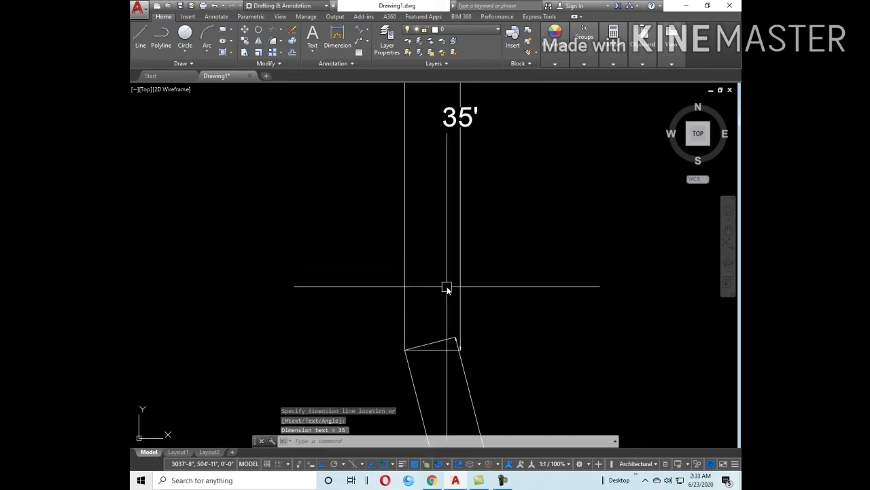
{"action": "scroll", "coordinate": [445, 286], "scroll_direction": "down", "scroll_amount": 2}
{"action": "middle_click_drag", "start_coordinate": [408, 241], "coordinate": [473, 276]}
{"action": "key", "text": "Return"}
{"action": "key", "text": "Return"}
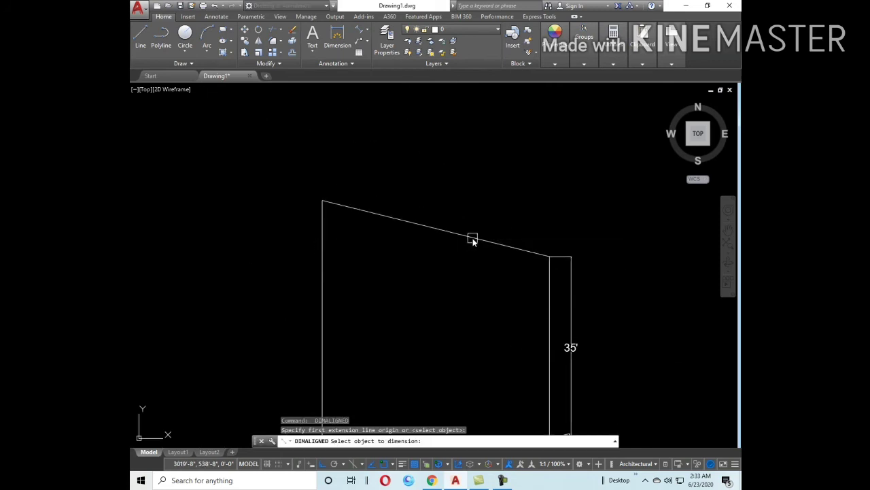
{"action": "left_click", "coordinate": [473, 238]}
{"action": "left_click", "coordinate": [480, 215]}
{"action": "scroll", "coordinate": [442, 306], "scroll_direction": "down", "scroll_amount": 3}
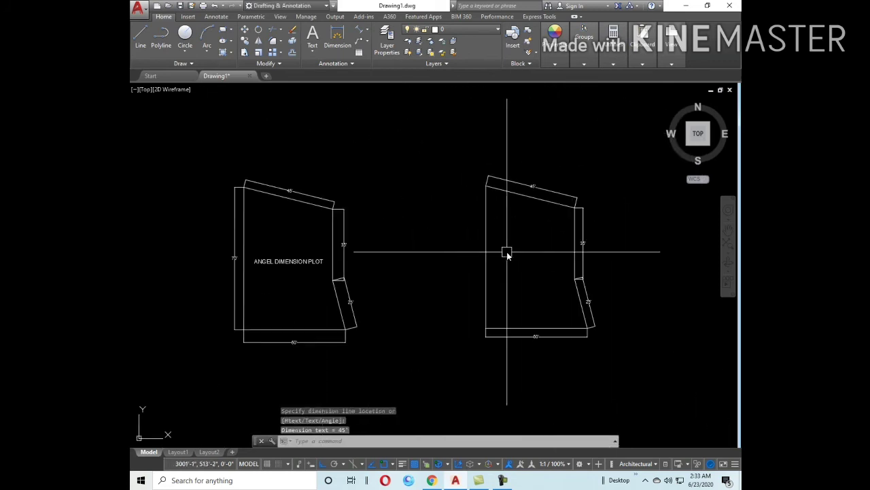
- Dimension the tall left side as 70' and zoom around to check all the labels
{"action": "key", "text": "Return"}
{"action": "key", "text": "Return"}
{"action": "left_click", "coordinate": [485, 270]}
{"action": "scroll", "coordinate": [483, 270], "scroll_direction": "up", "scroll_amount": 5}
{"action": "left_click", "coordinate": [467, 267]}
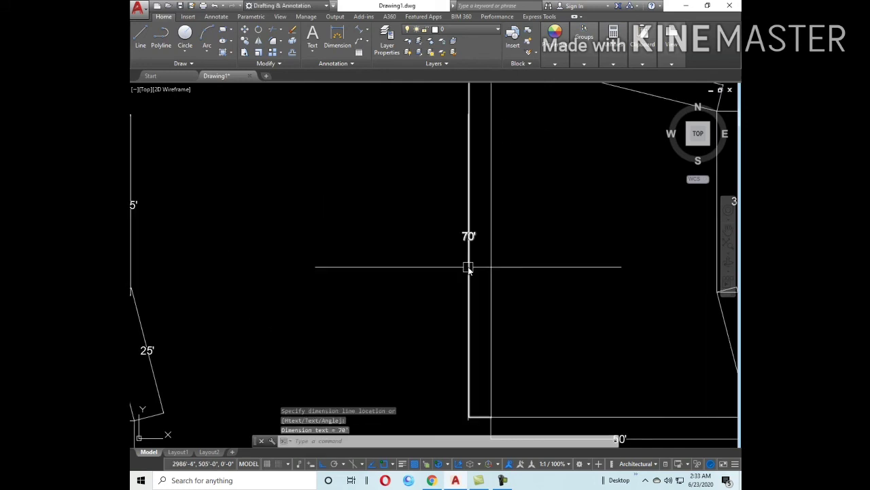
{"action": "scroll", "coordinate": [465, 247], "scroll_direction": "up", "scroll_amount": 3}
{"action": "scroll", "coordinate": [486, 233], "scroll_direction": "down", "scroll_amount": 8}
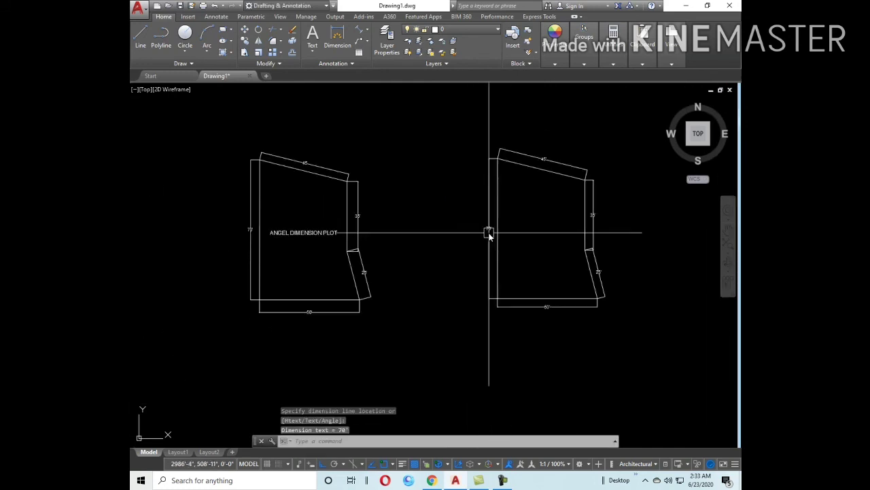
{"action": "scroll", "coordinate": [259, 239], "scroll_direction": "up", "scroll_amount": 3}
{"action": "scroll", "coordinate": [257, 238], "scroll_direction": "down", "scroll_amount": 3}
{"action": "scroll", "coordinate": [325, 310], "scroll_direction": "up", "scroll_amount": 3}
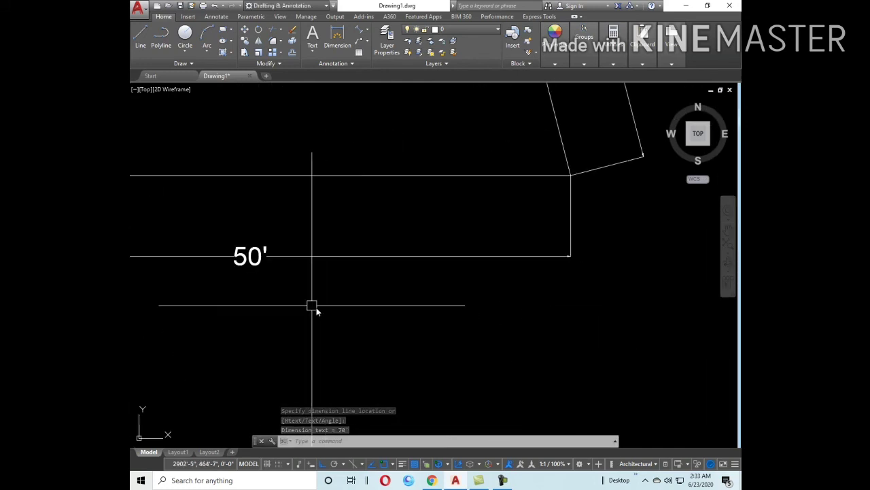
{"action": "scroll", "coordinate": [310, 306], "scroll_direction": "down", "scroll_amount": 2}
{"action": "scroll", "coordinate": [463, 332], "scroll_direction": "up", "scroll_amount": 2}
{"action": "scroll", "coordinate": [553, 272], "scroll_direction": "down", "scroll_amount": 1}
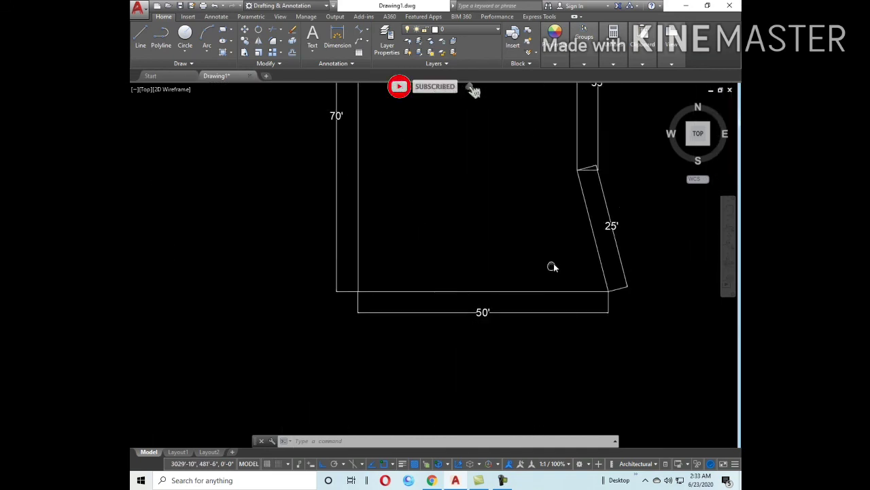
{"action": "scroll", "coordinate": [558, 301], "scroll_direction": "down", "scroll_amount": 4}
{"action": "scroll", "coordinate": [326, 310], "scroll_direction": "up", "scroll_amount": 3}
{"action": "scroll", "coordinate": [425, 245], "scroll_direction": "down", "scroll_amount": 2}
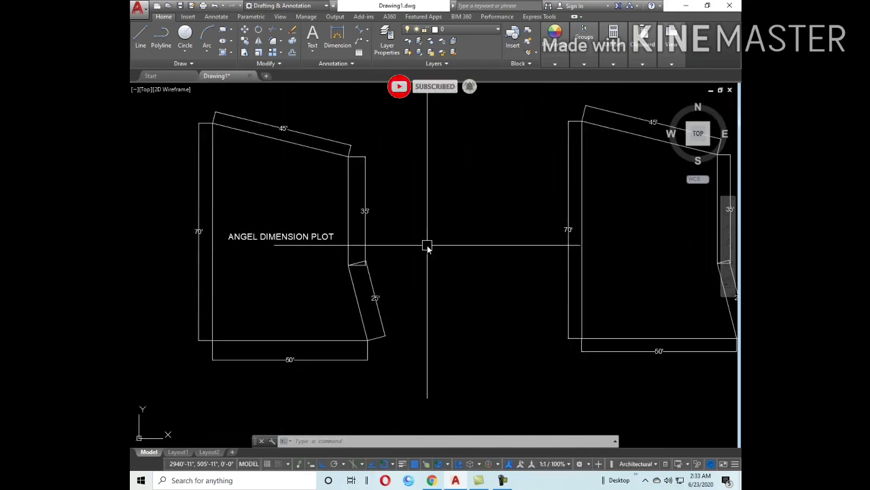
{"action": "scroll", "coordinate": [325, 306], "scroll_direction": "down", "scroll_amount": 1}
{"action": "scroll", "coordinate": [540, 292], "scroll_direction": "up", "scroll_amount": 1}
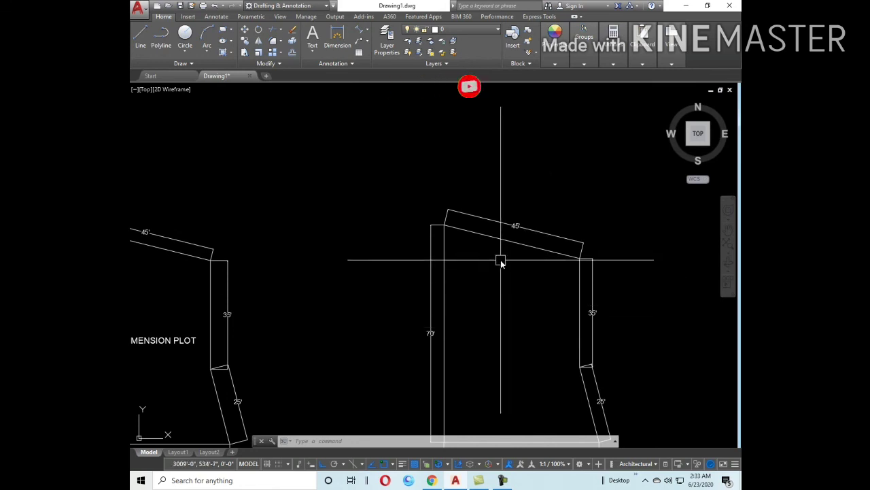
{"action": "scroll", "coordinate": [483, 326], "scroll_direction": "down", "scroll_amount": 1}
{"action": "scroll", "coordinate": [303, 282], "scroll_direction": "up", "scroll_amount": 5}
{"action": "scroll", "coordinate": [304, 283], "scroll_direction": "down", "scroll_amount": 4}
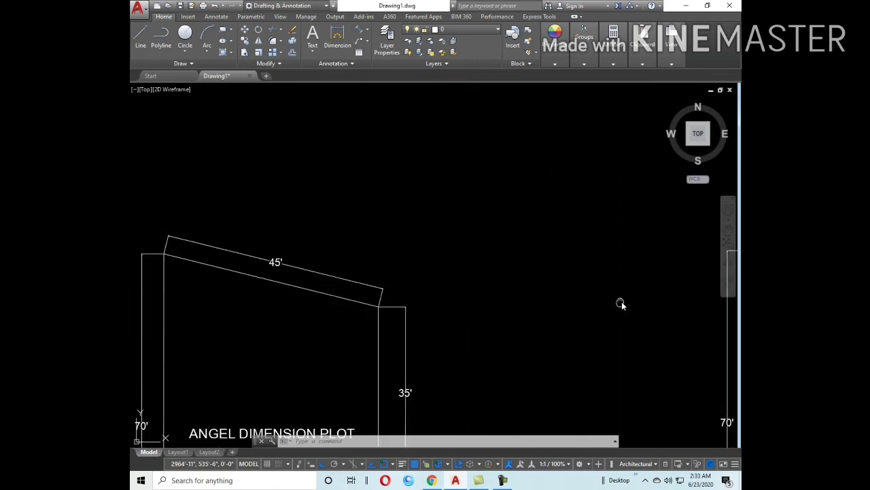
{"action": "scroll", "coordinate": [618, 252], "scroll_direction": "up", "scroll_amount": 2}
{"action": "scroll", "coordinate": [594, 293], "scroll_direction": "down", "scroll_amount": 2}
{"action": "scroll", "coordinate": [599, 299], "scroll_direction": "down", "scroll_amount": 1}
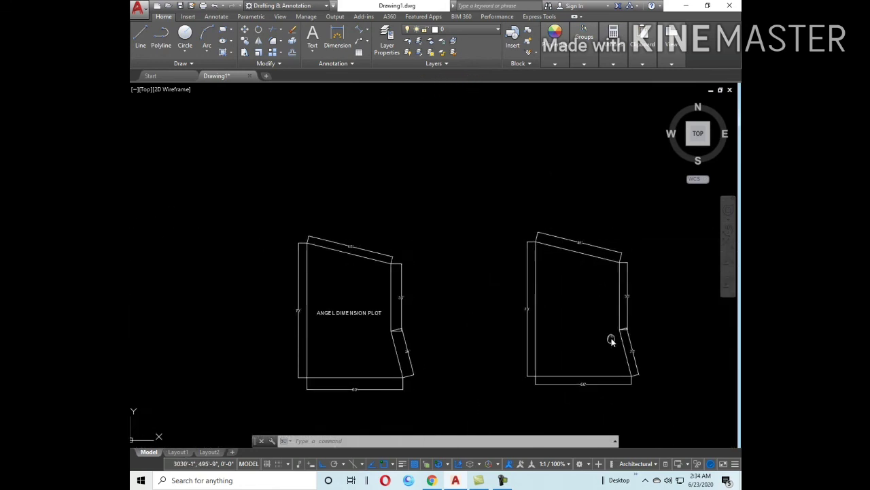
{"action": "scroll", "coordinate": [542, 351], "scroll_direction": "up", "scroll_amount": 1}
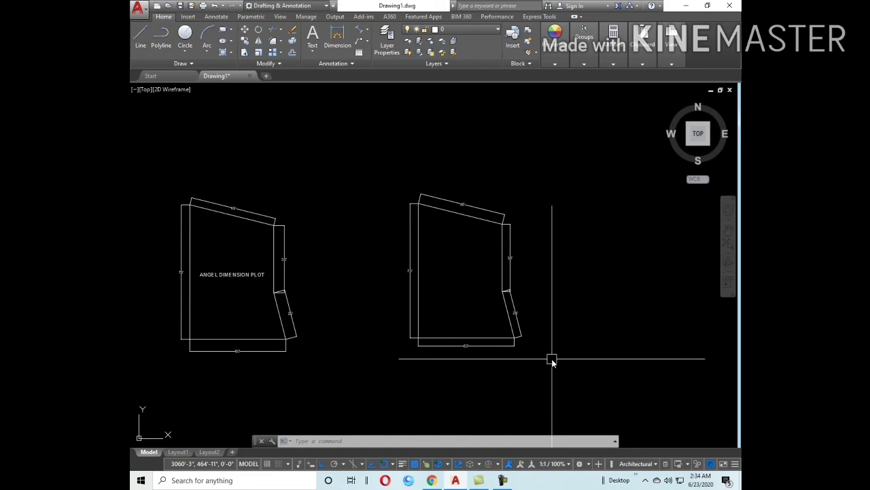